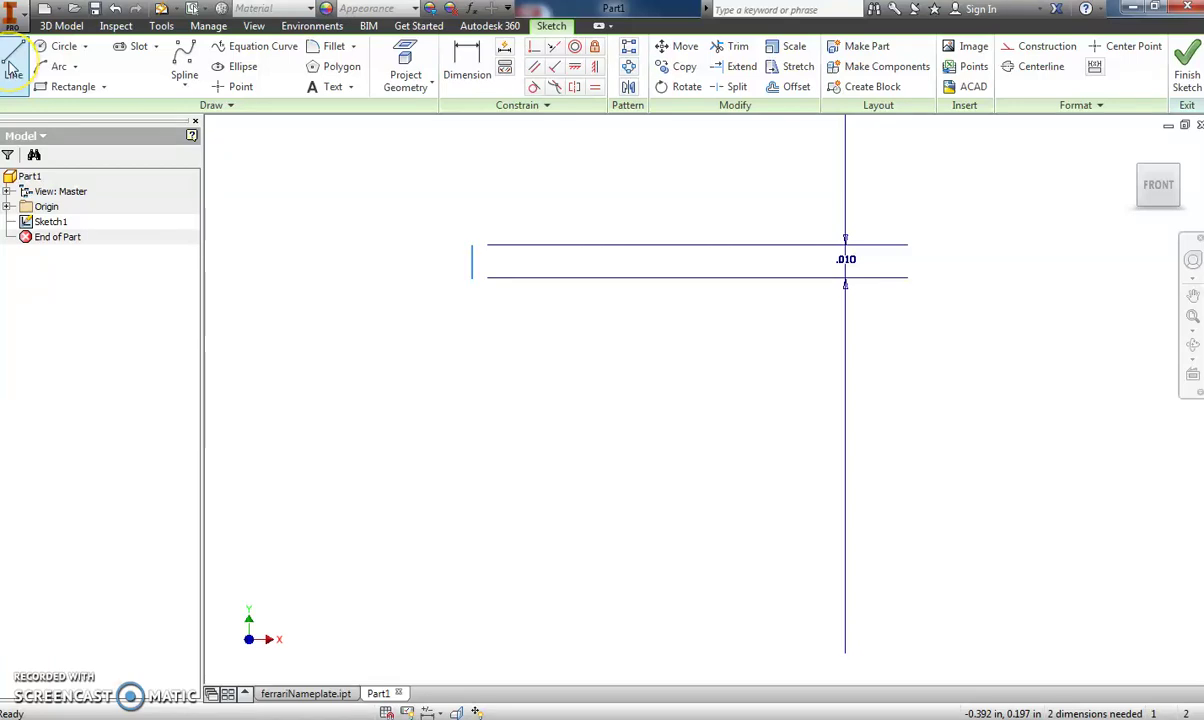
Step: Draw a .050 line left from the slot line's end, then a .025 vertical drop
left_click(12, 62)
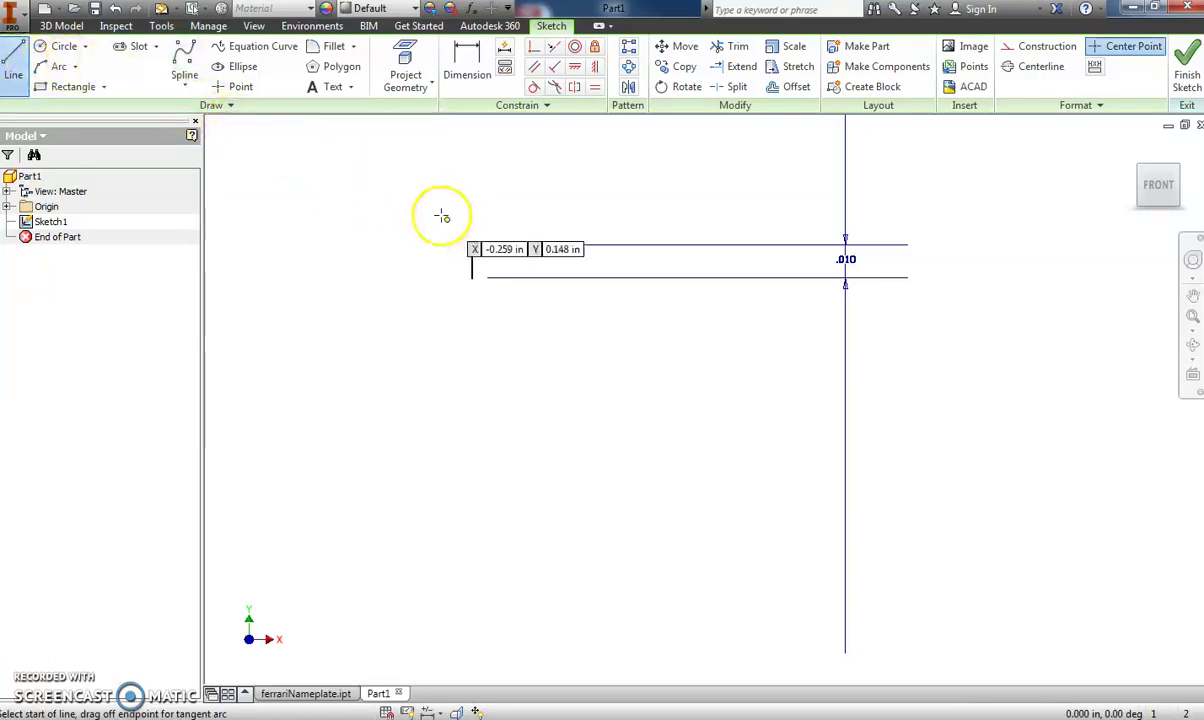
left_click(472, 245)
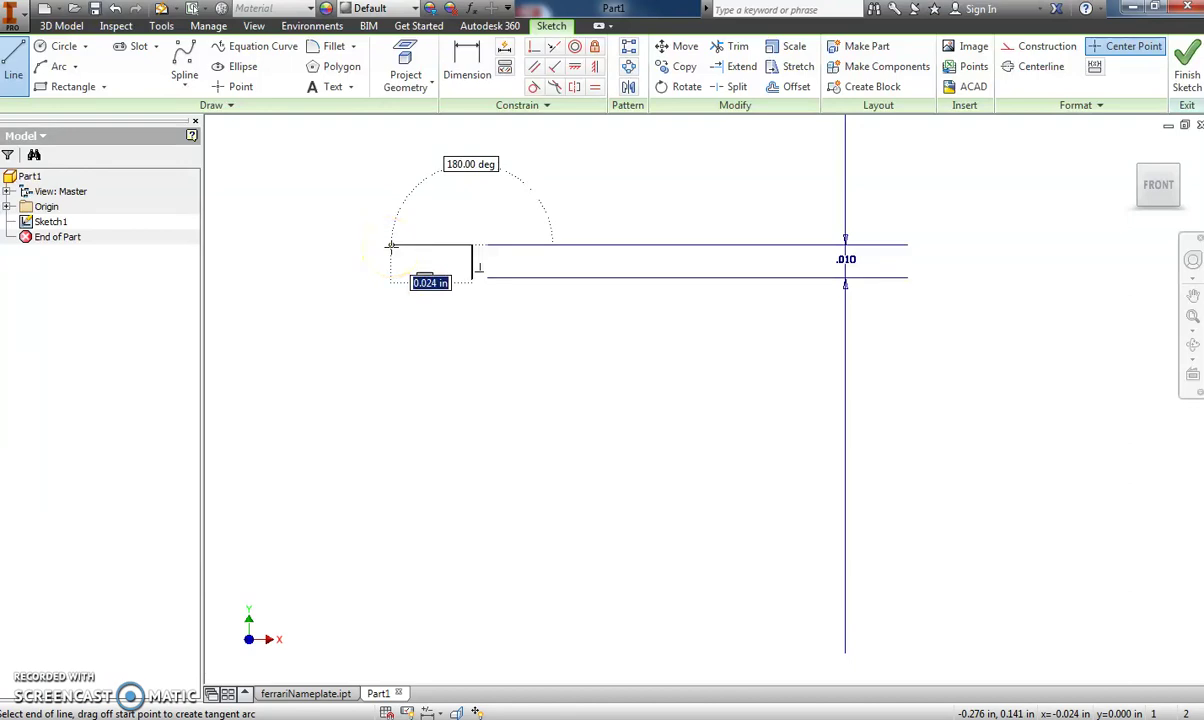
type(".05")
key("Return")
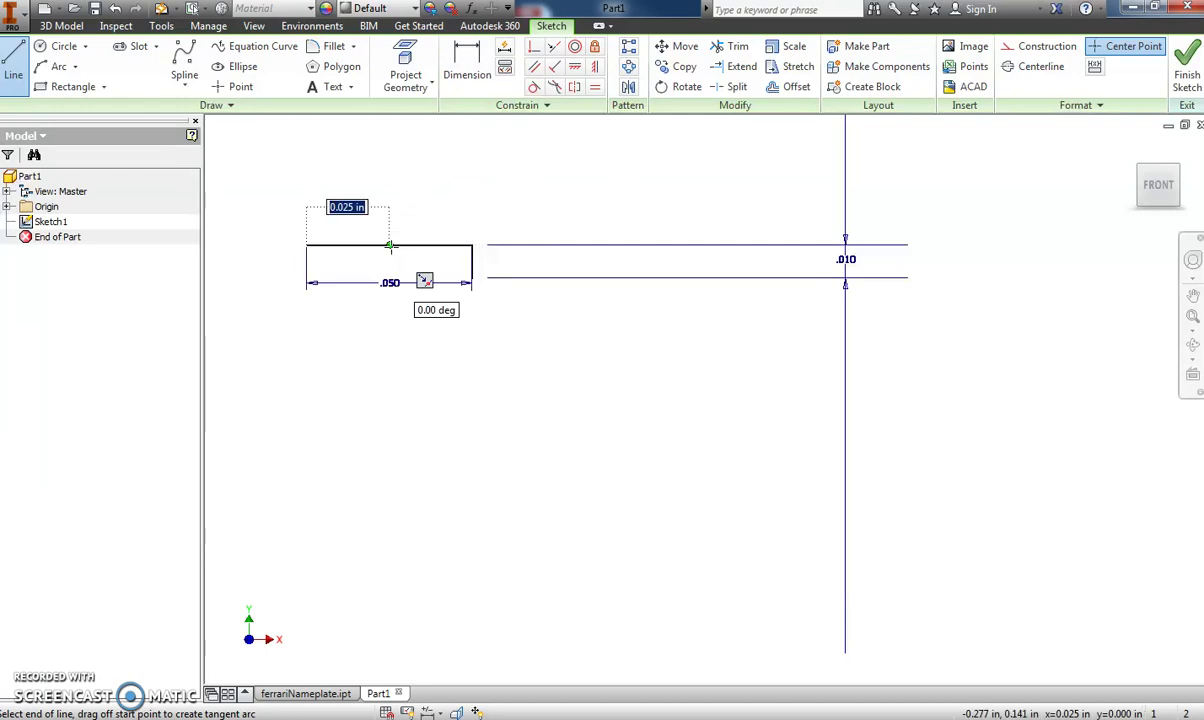
left_click_drag(390, 246, 301, 386)
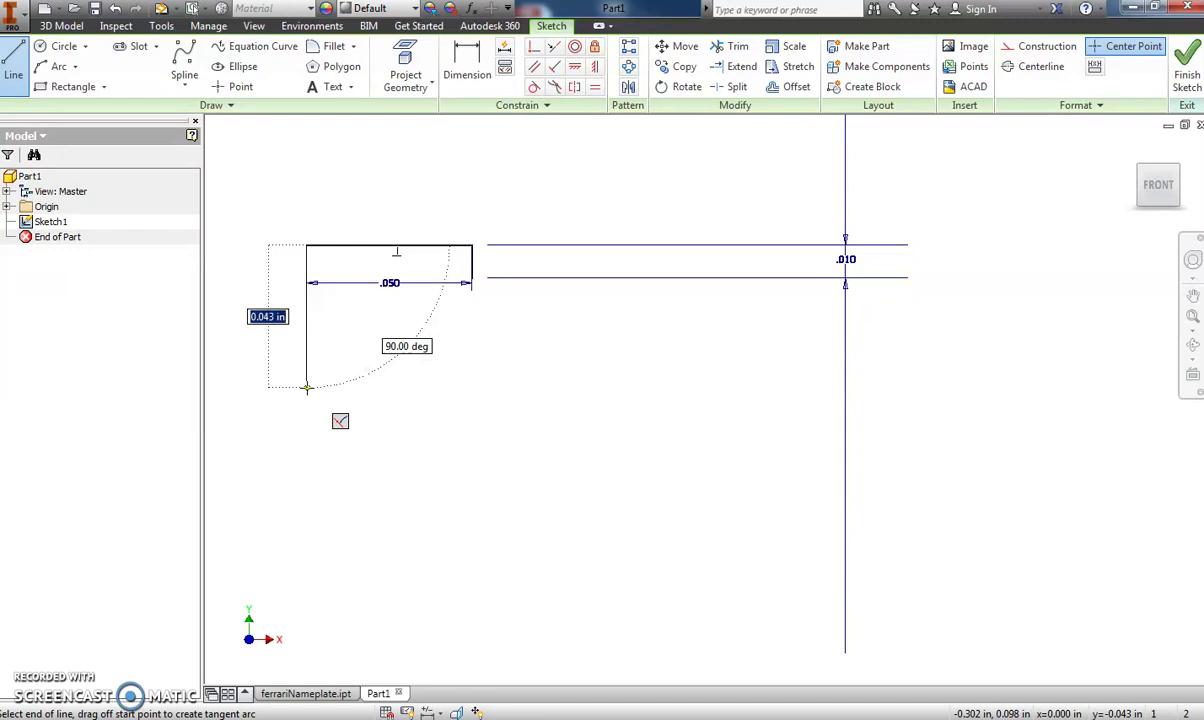
type(".30/2-")
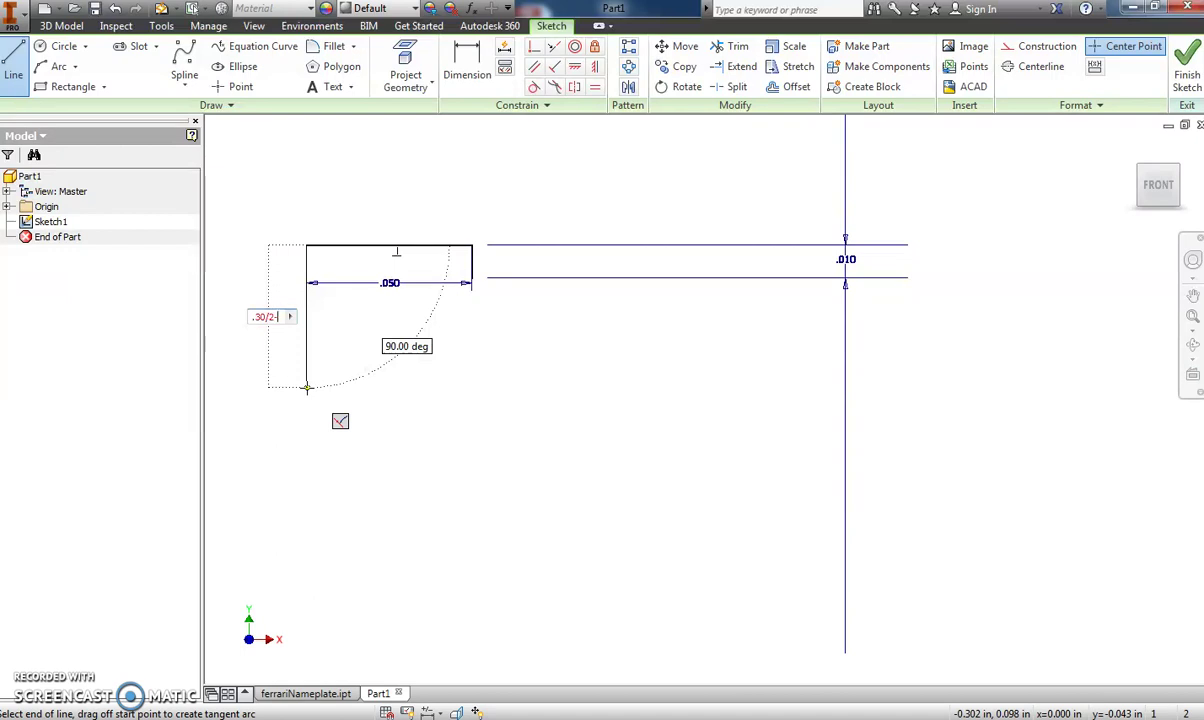
type(".25/2")
key("Return")
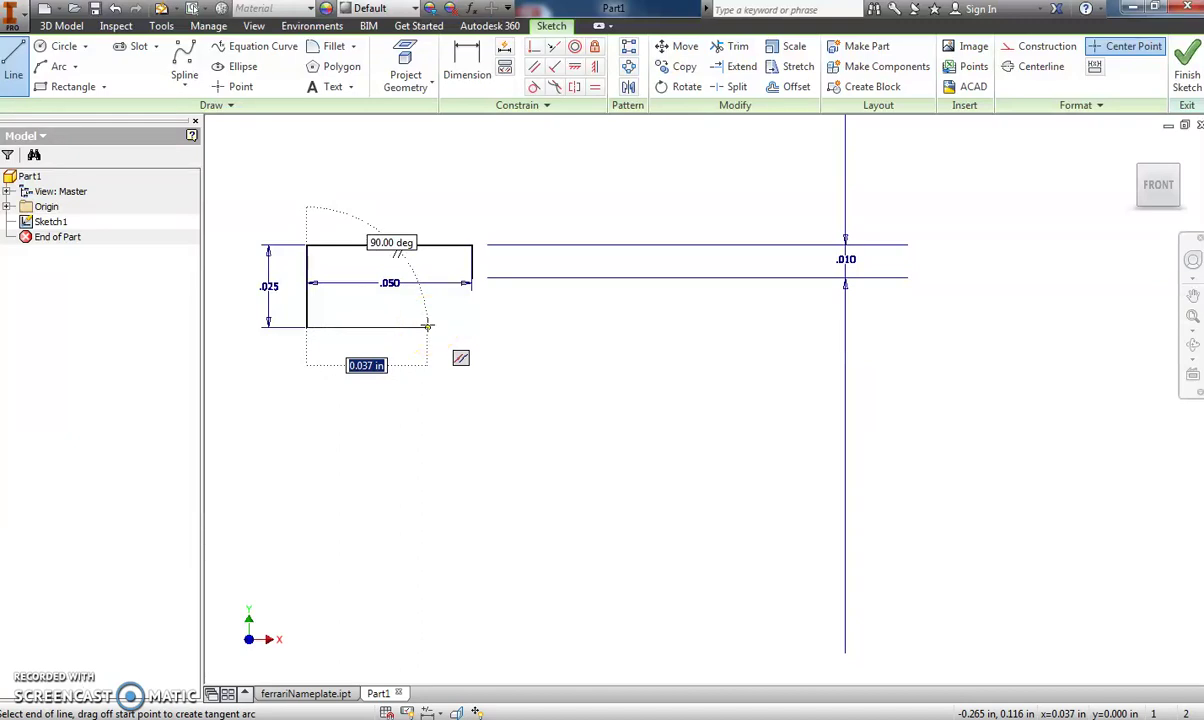
Step: Extend the profile with a .250 horizontal line and a .030 step down
type(".25")
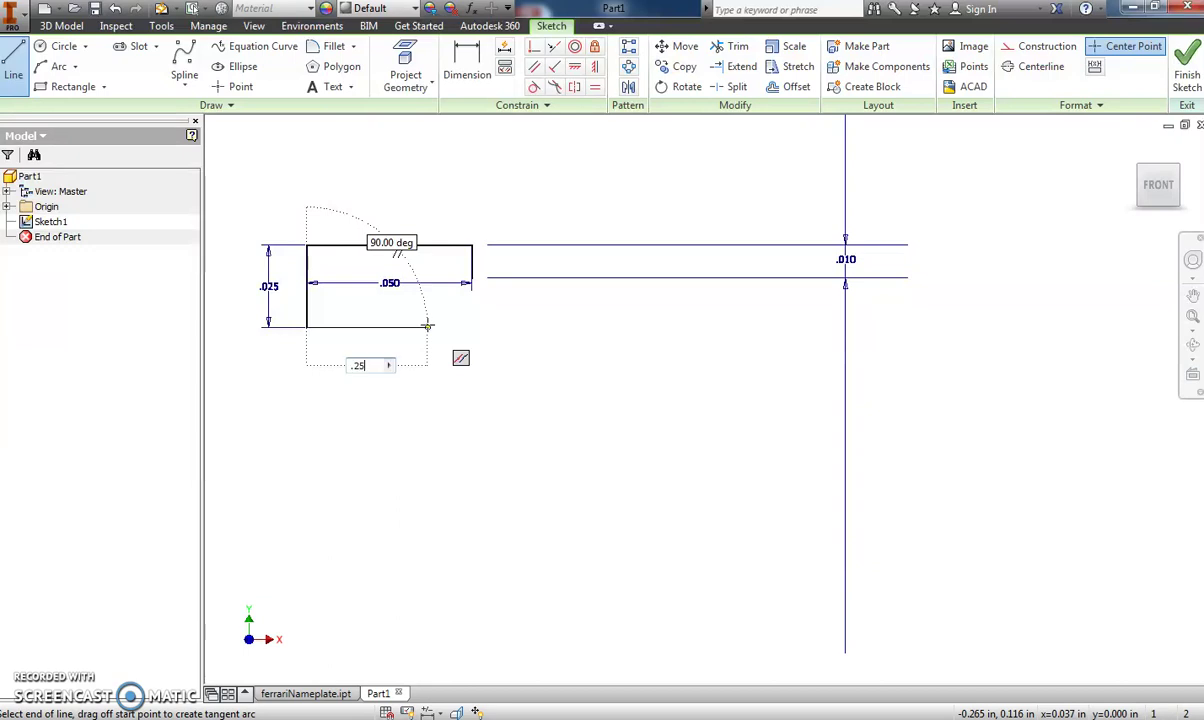
key("Return")
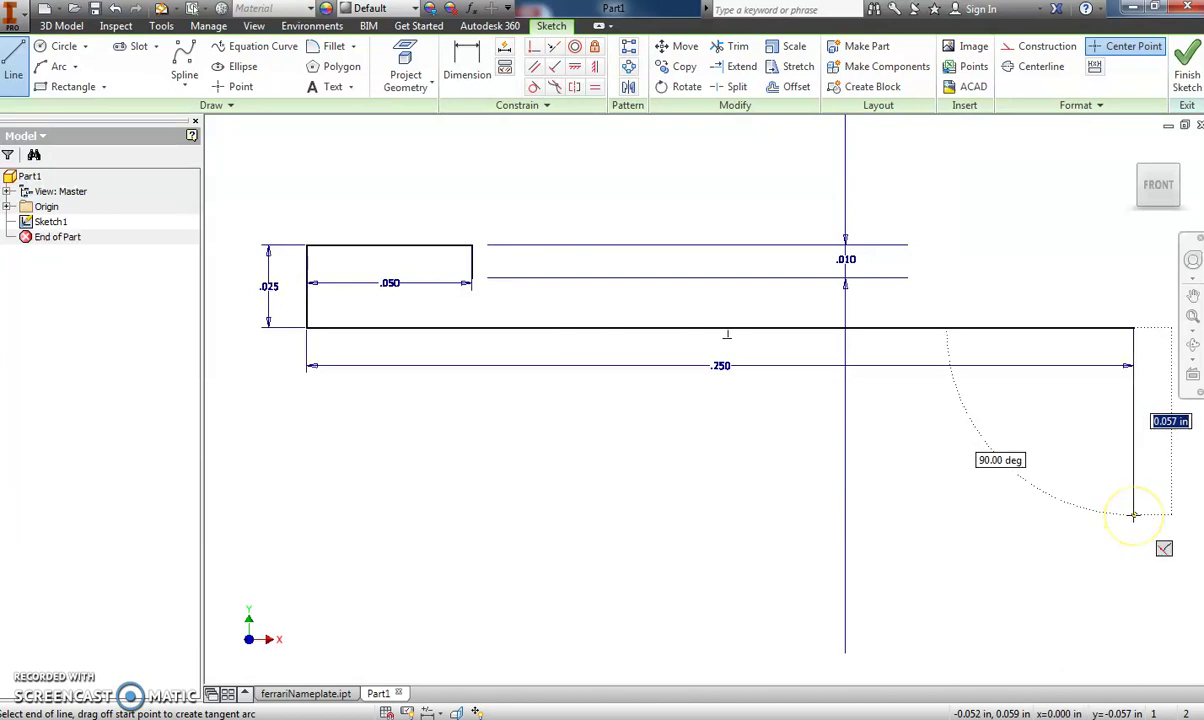
type(".25/2")
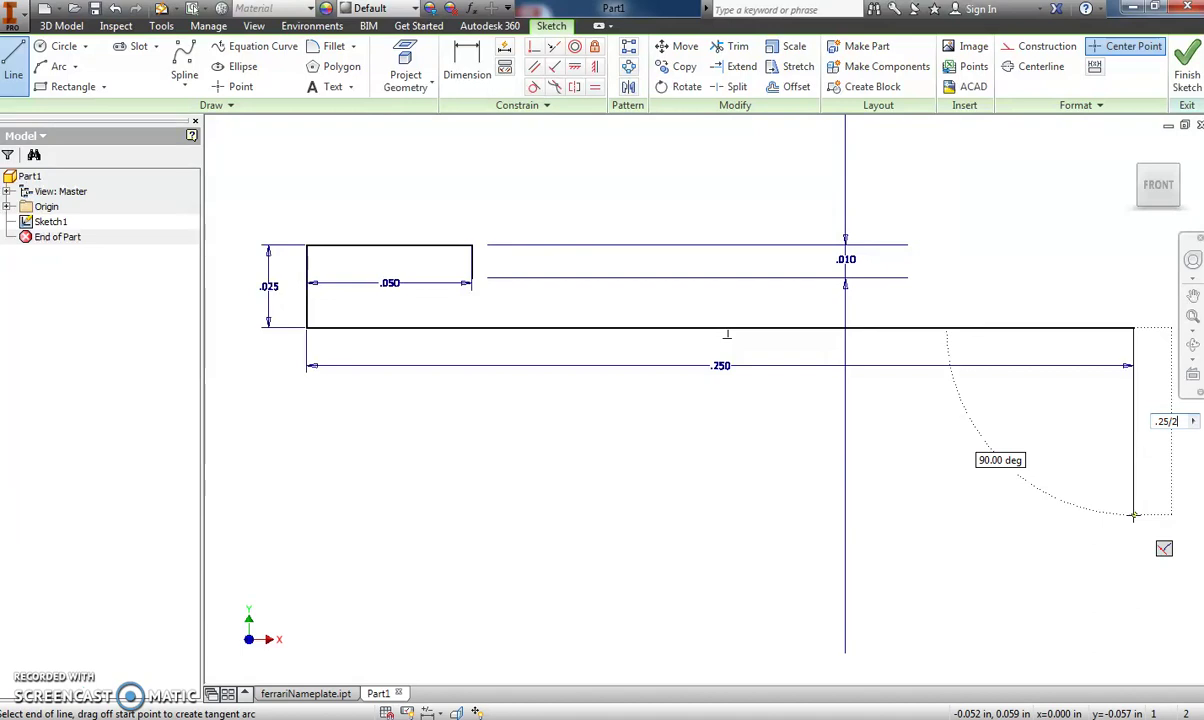
type("-.19/2")
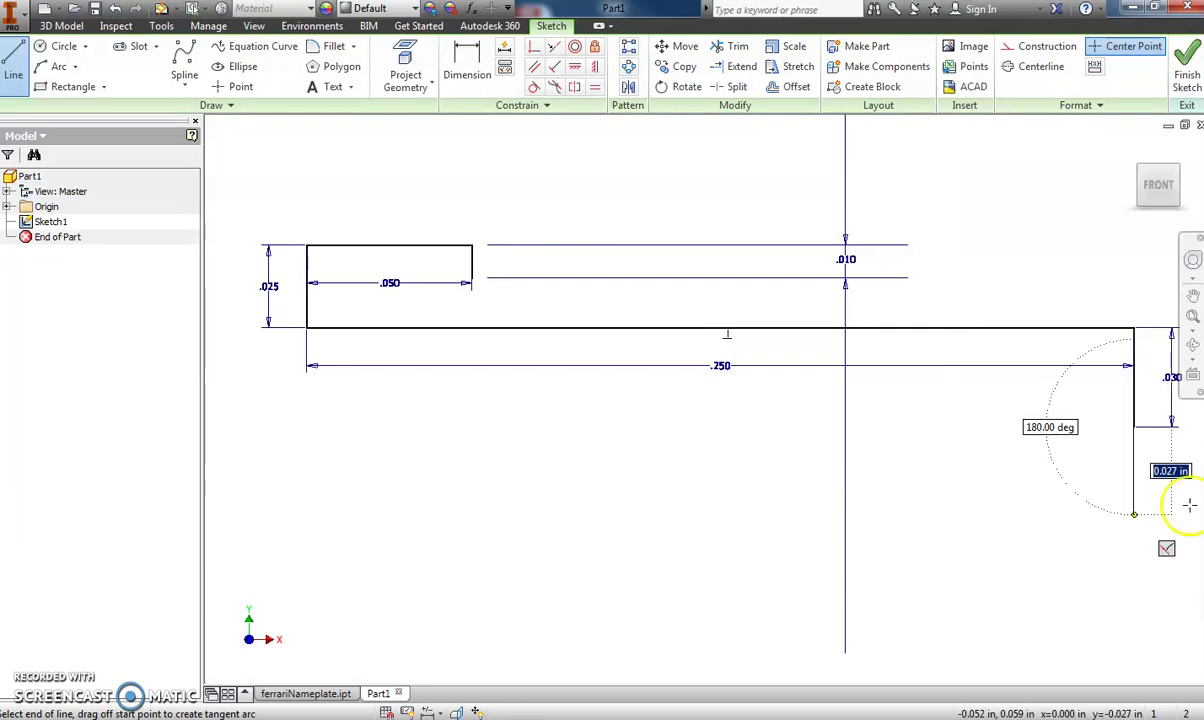
key("Return")
Step: Continue with a .190 horizontal line and a .095 vertical drop
left_click(1193, 295)
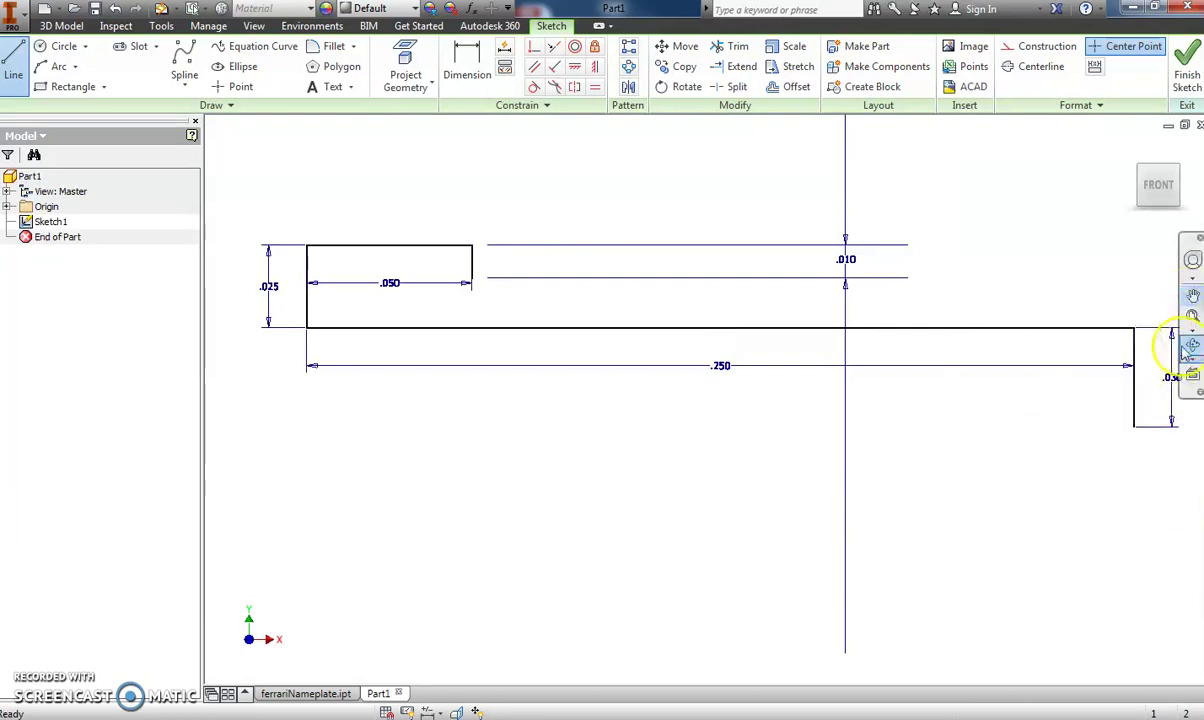
left_click_drag(1105, 409, 315, 422)
key("Escape")
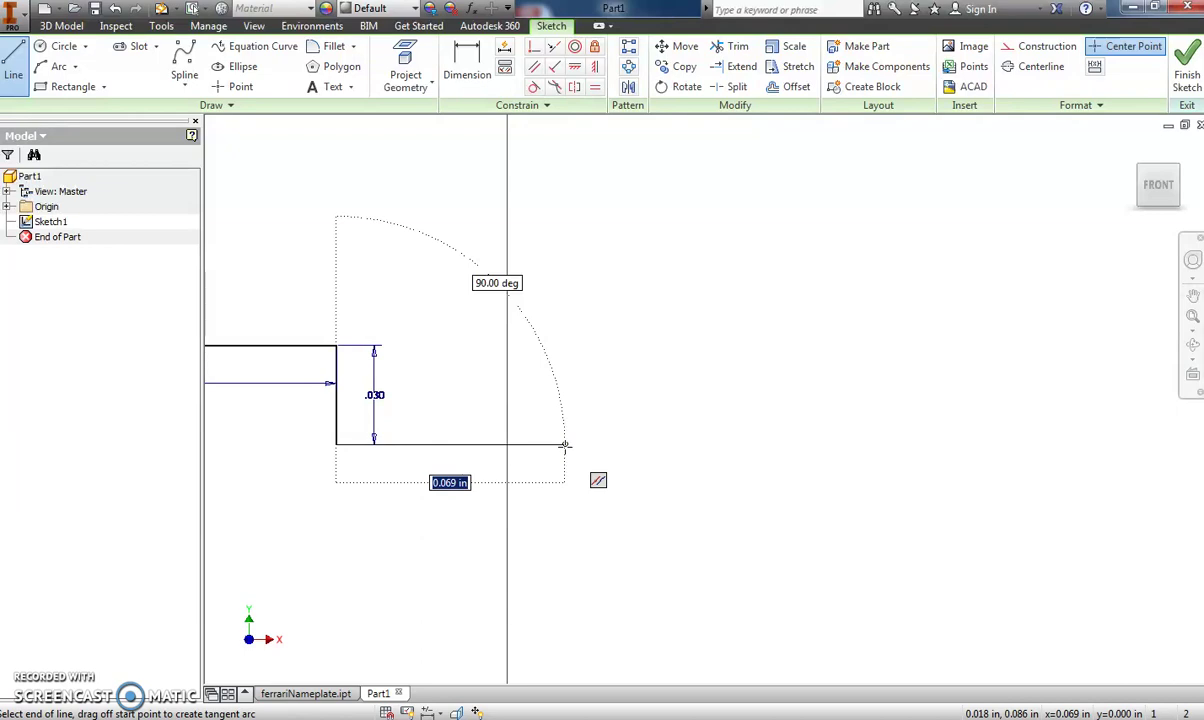
type(".19")
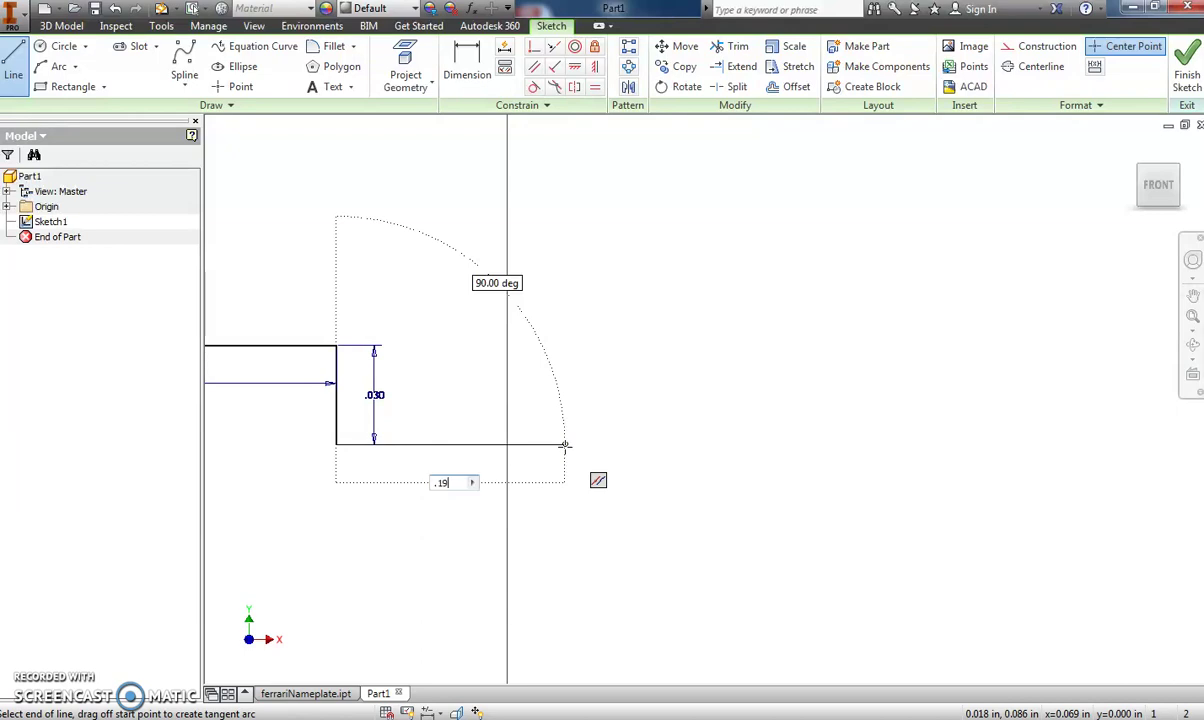
key("Return")
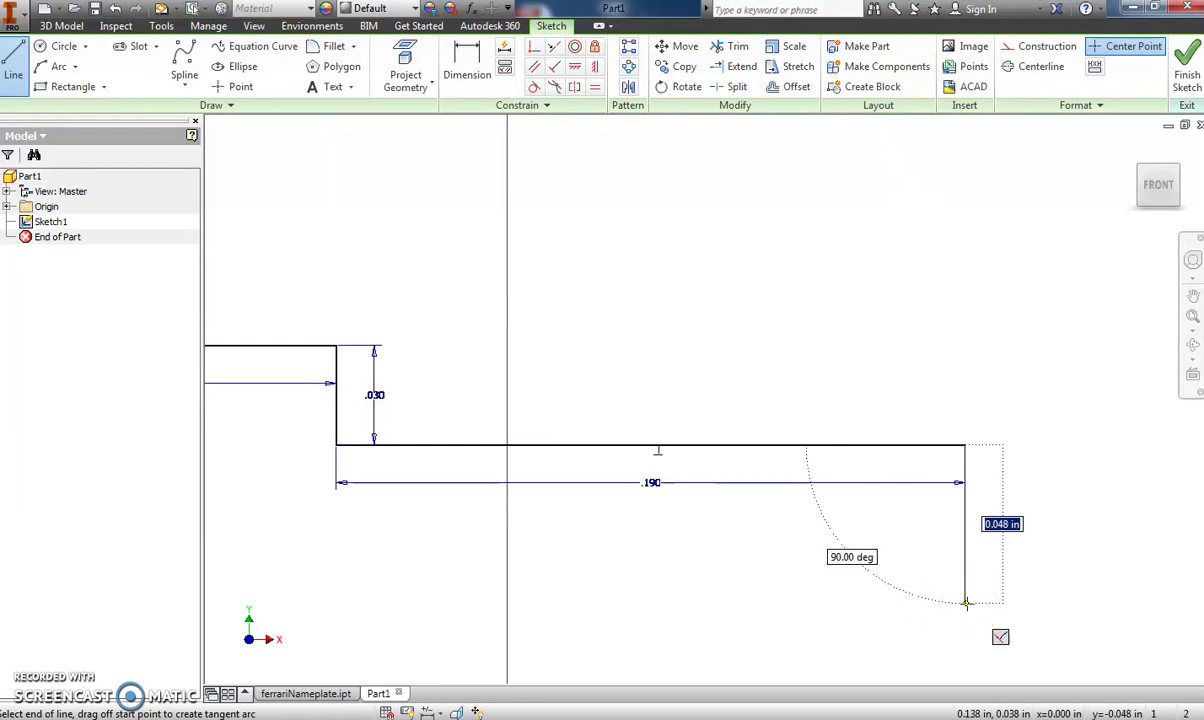
type(".19/2")
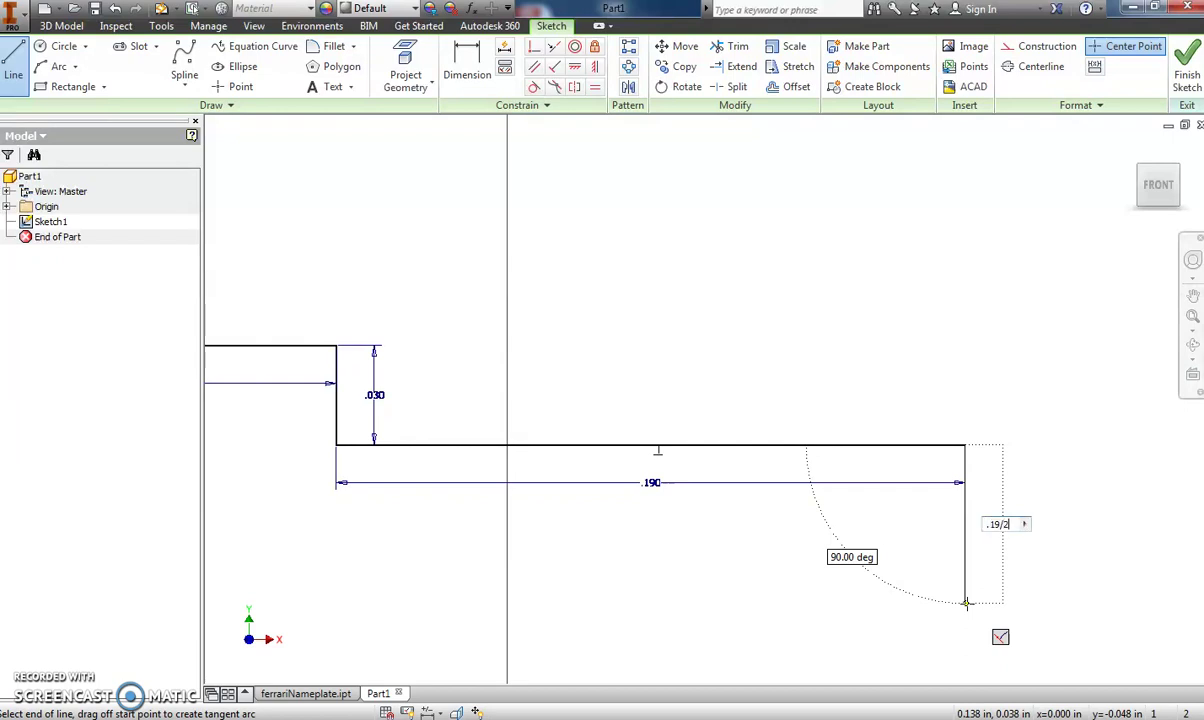
key("Return")
Step: Draw a .070 bottom line and a .095 vertical line rising back up to form the notch
scroll(930, 565, "down", 2)
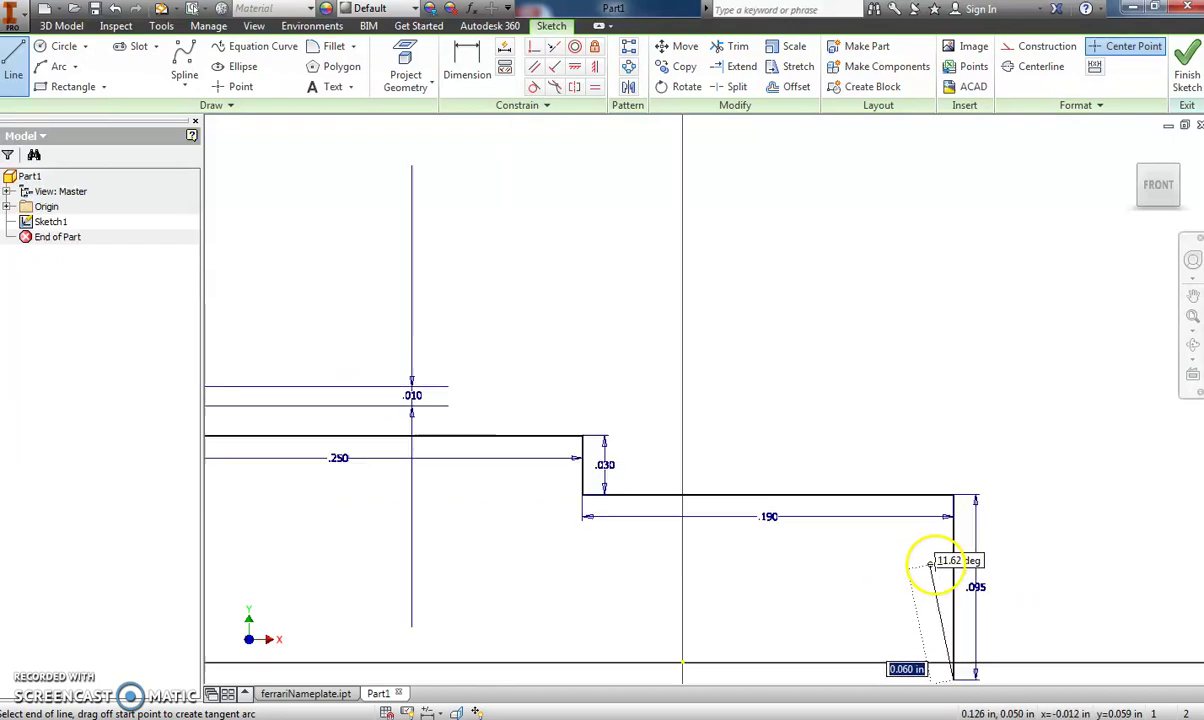
scroll(990, 575, "down", 2)
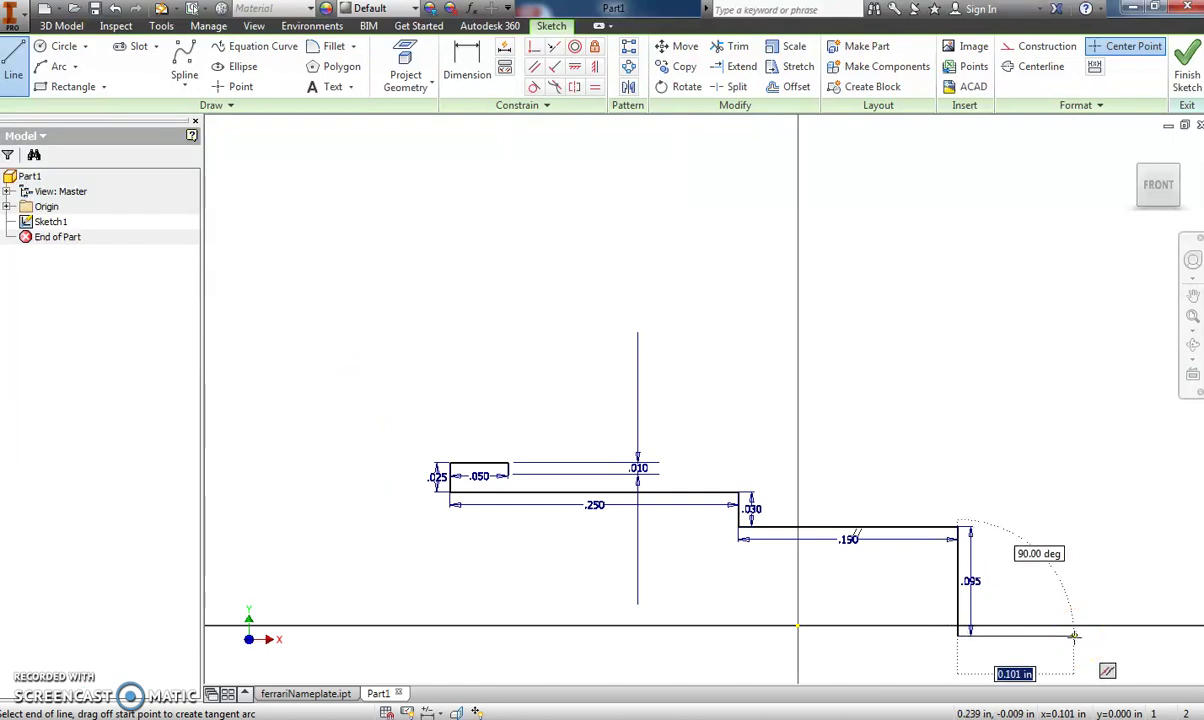
type(".07")
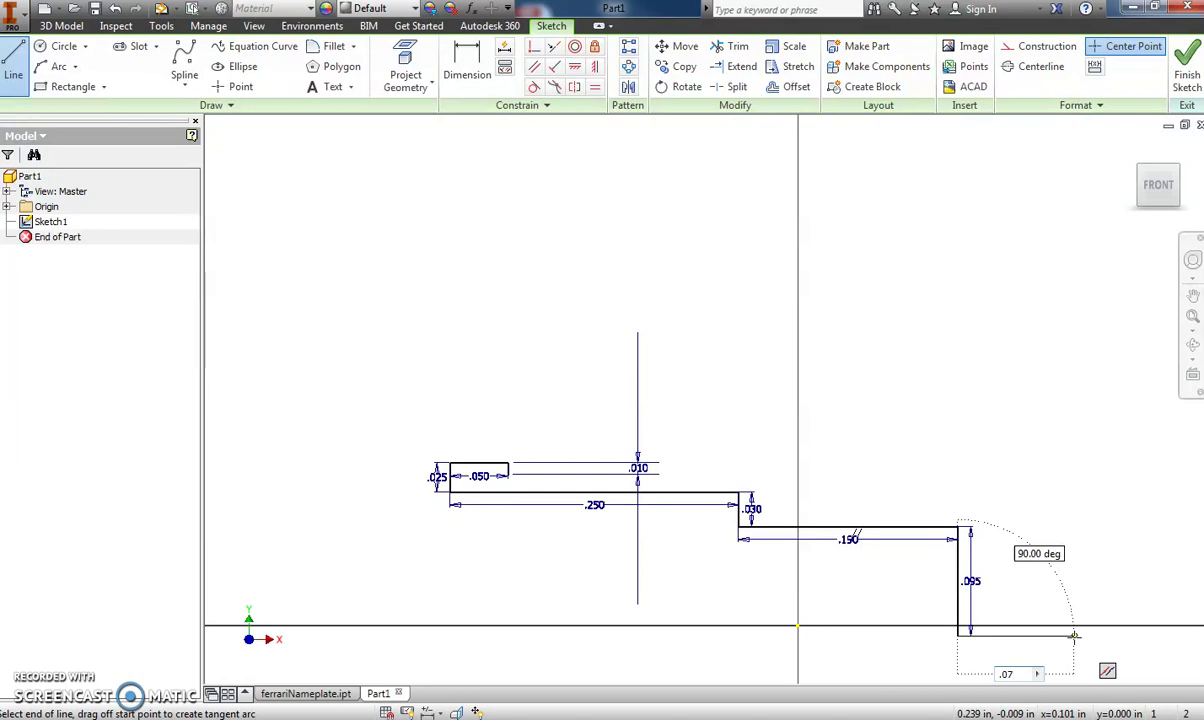
key("Return")
left_click(1040, 632)
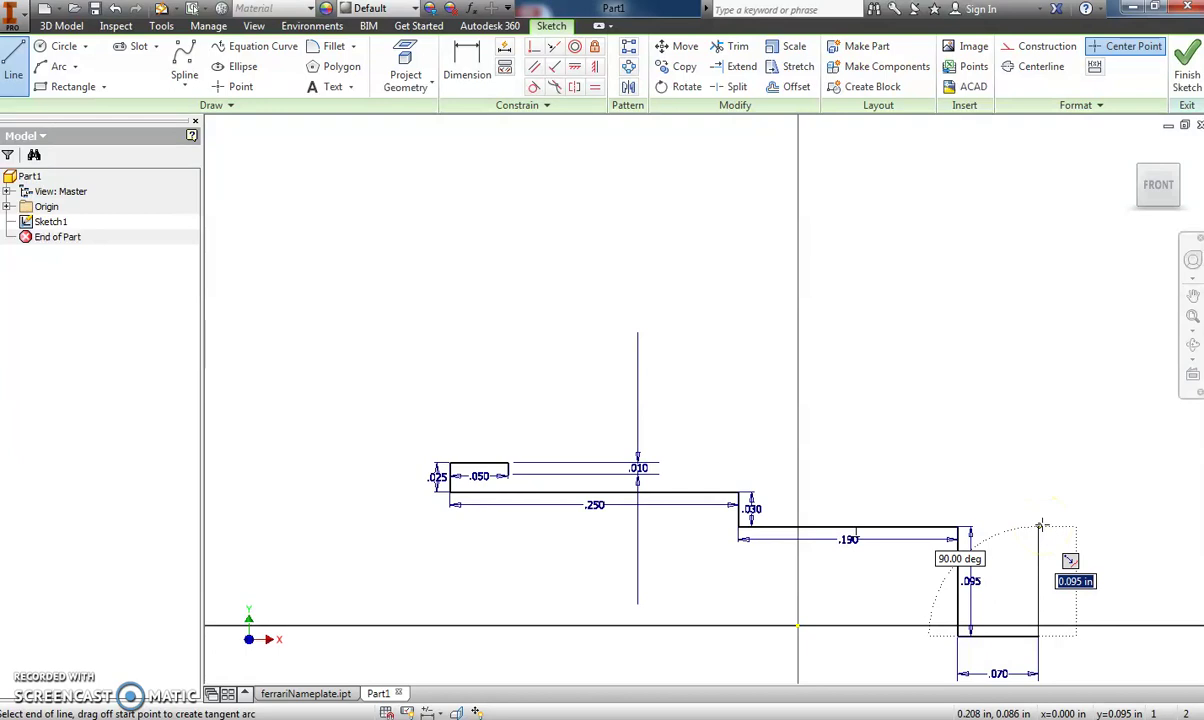
type(".19/2")
key("Return")
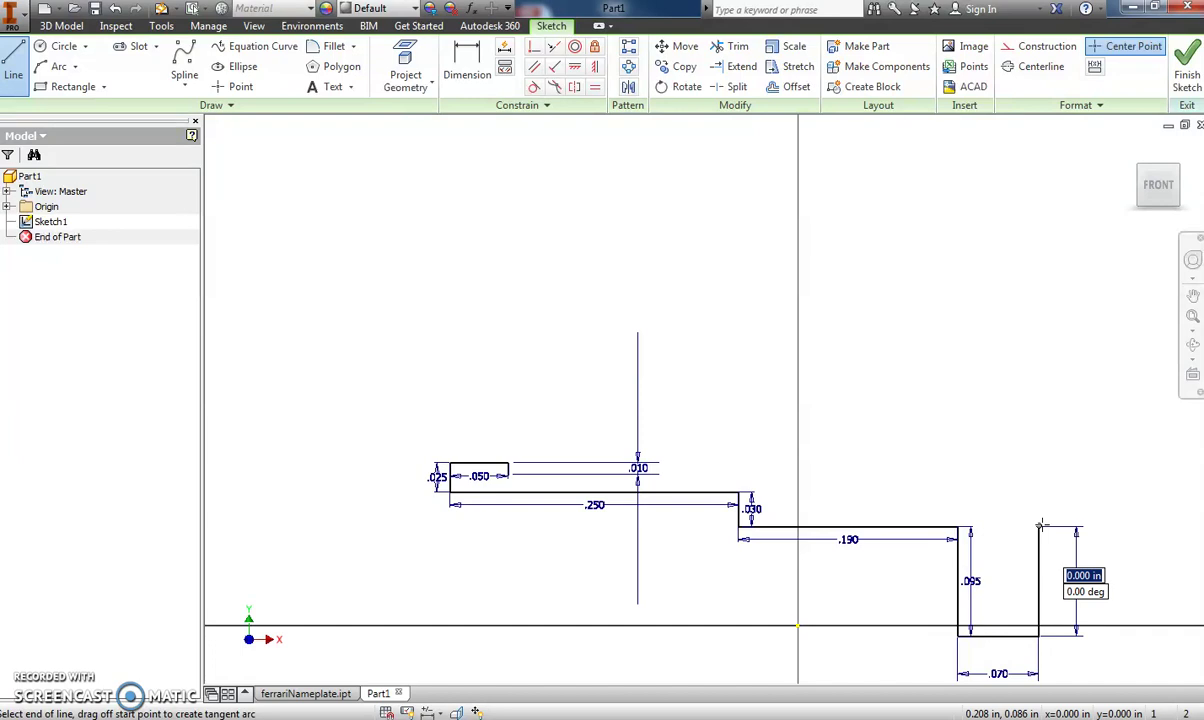
left_click(1193, 296)
left_click_drag(1156, 492, 666, 443)
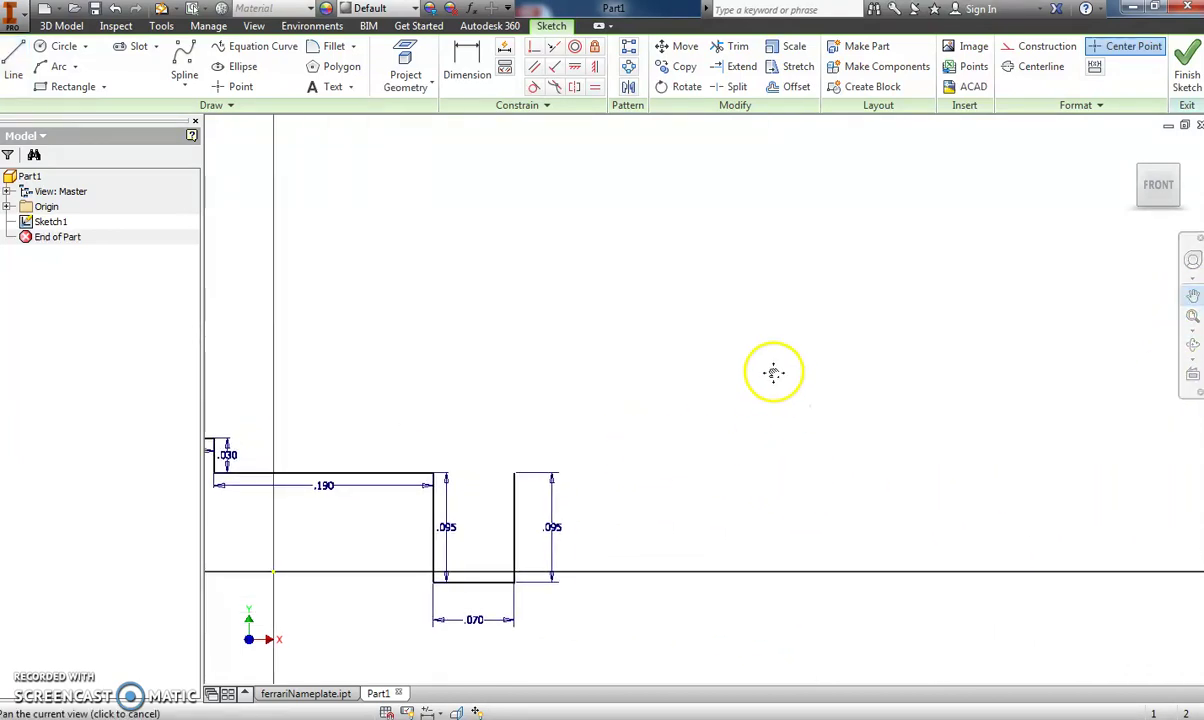
Step: From the right vertical line's top, draw a .330 horizontal run and a .030 rise
left_click(14, 62)
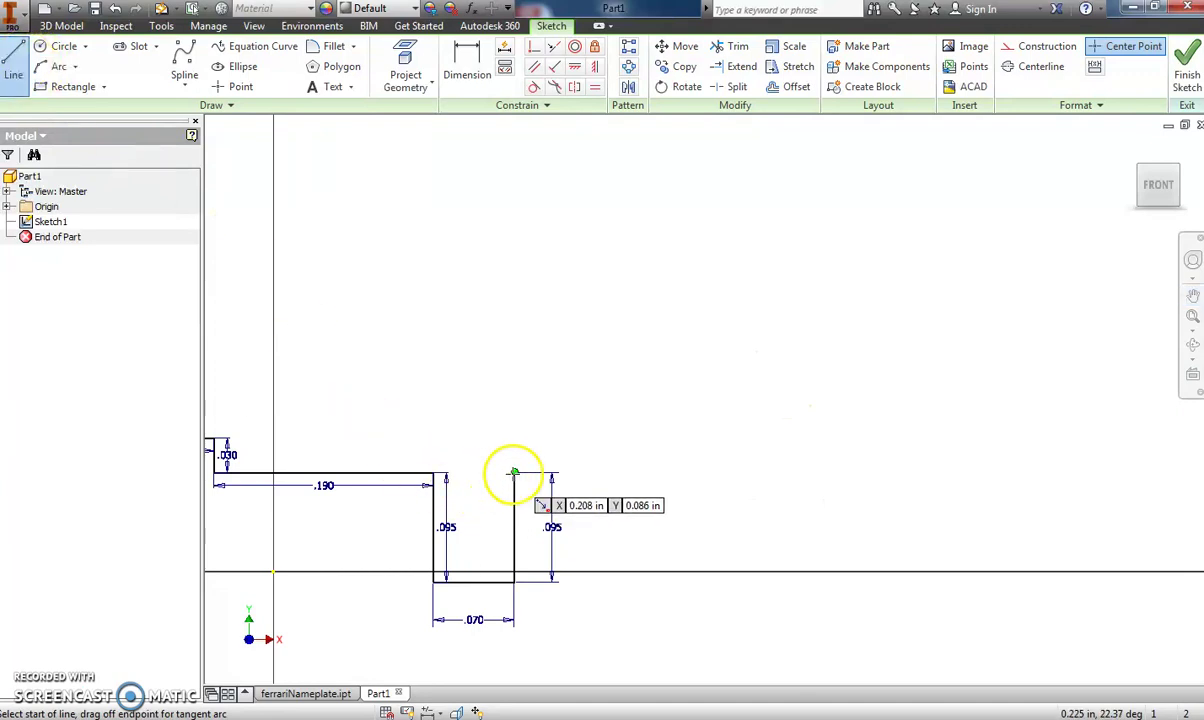
left_click(514, 472)
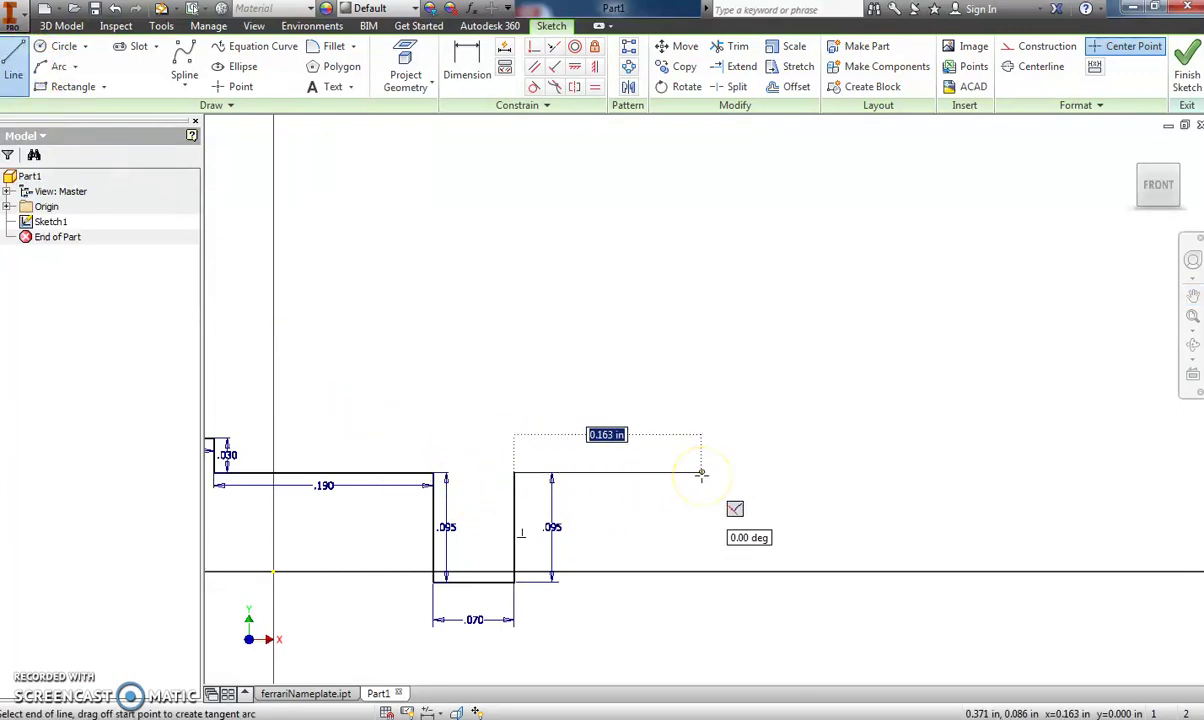
type(".33")
key("Return")
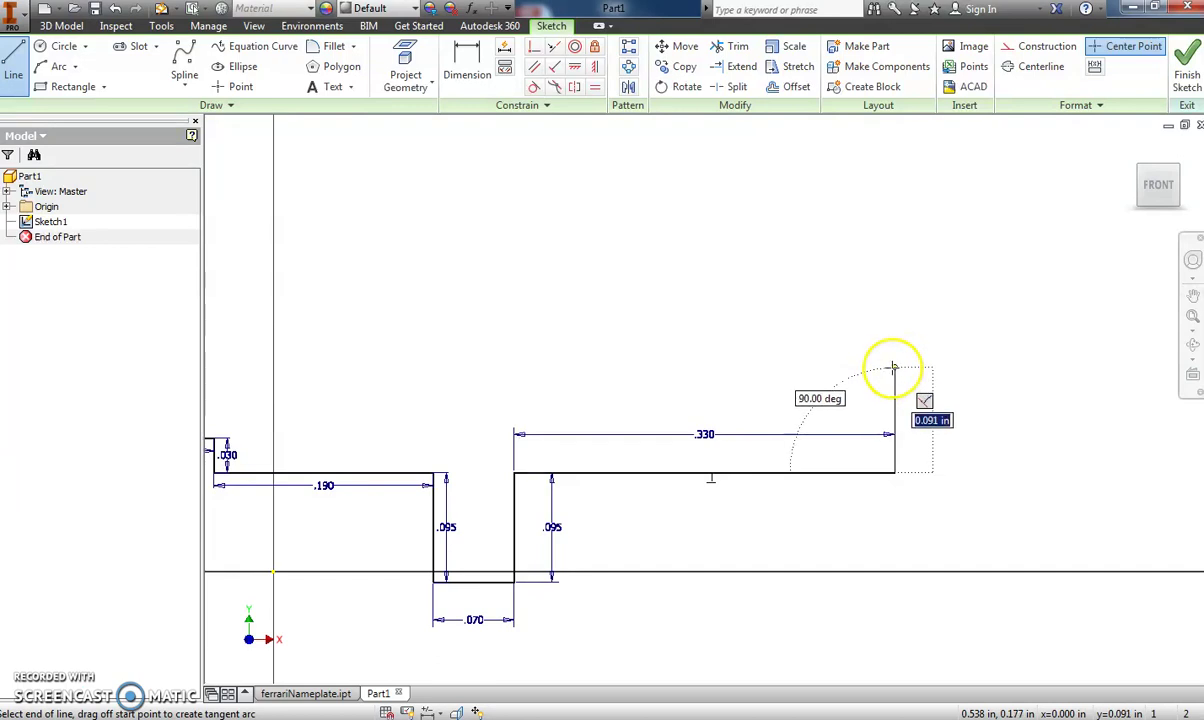
type(".25/5")
key("BackSpace")
type("2-.19/2")
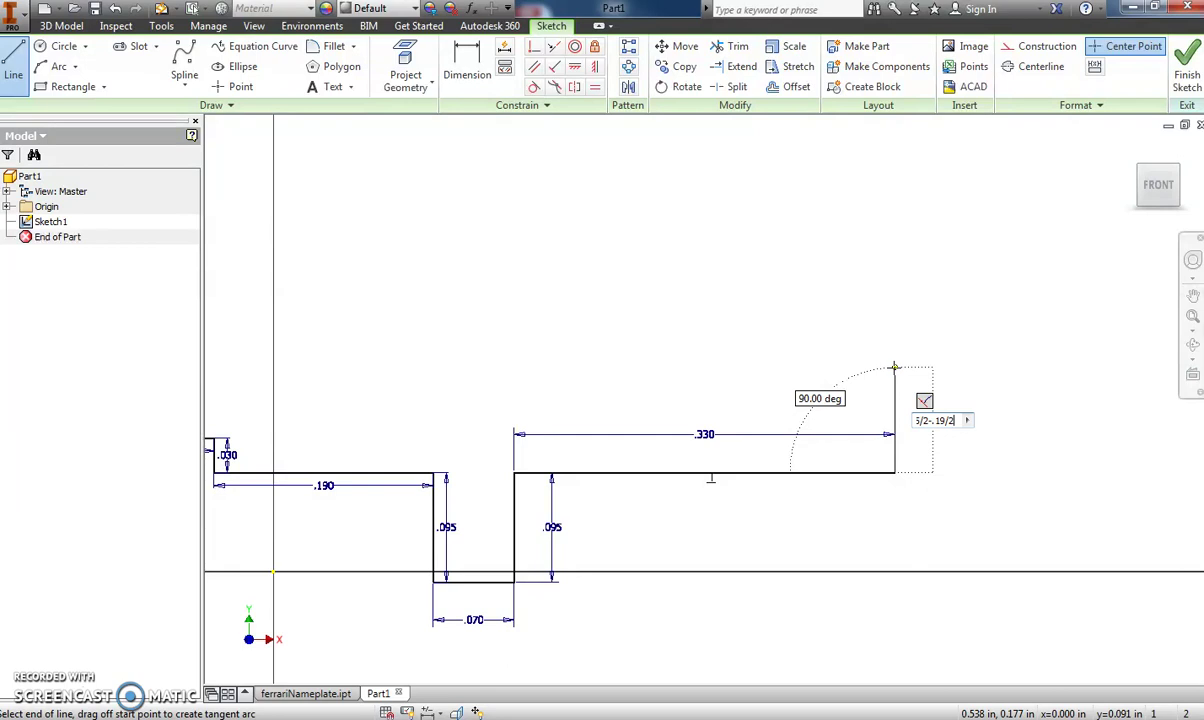
key("Return")
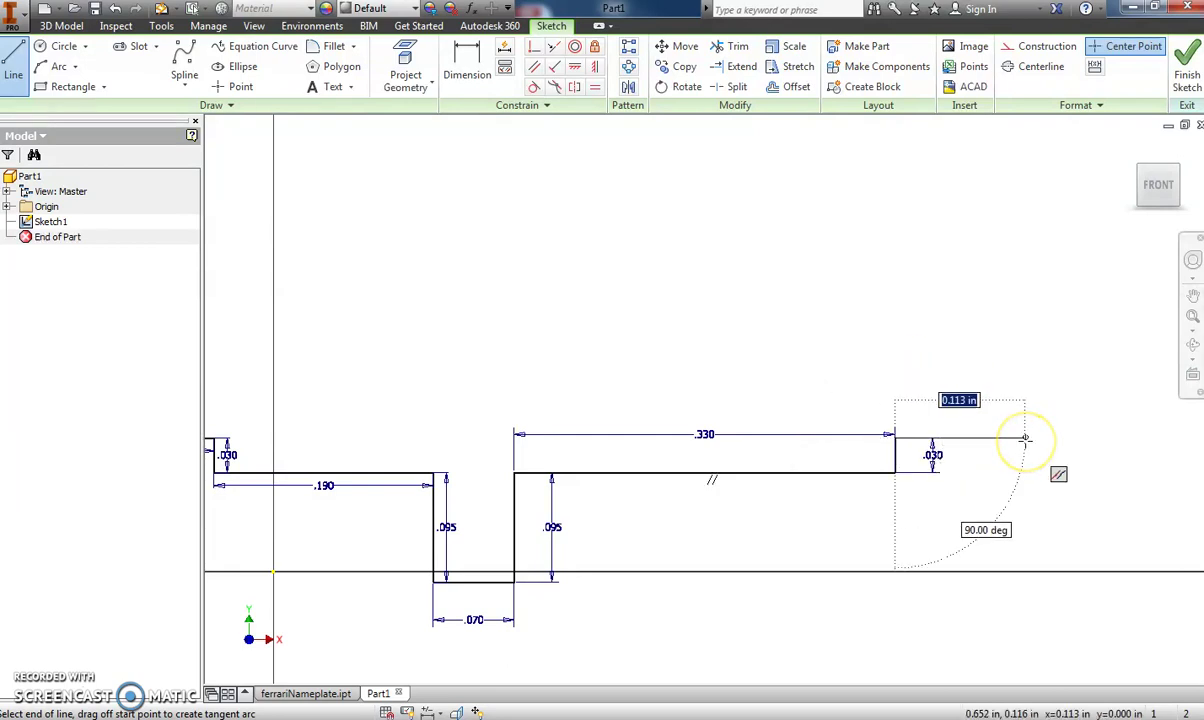
Step: Add a .050 ledge, a .020 rise and the .370 top line (.88-.25-.19-.07)
type(".05")
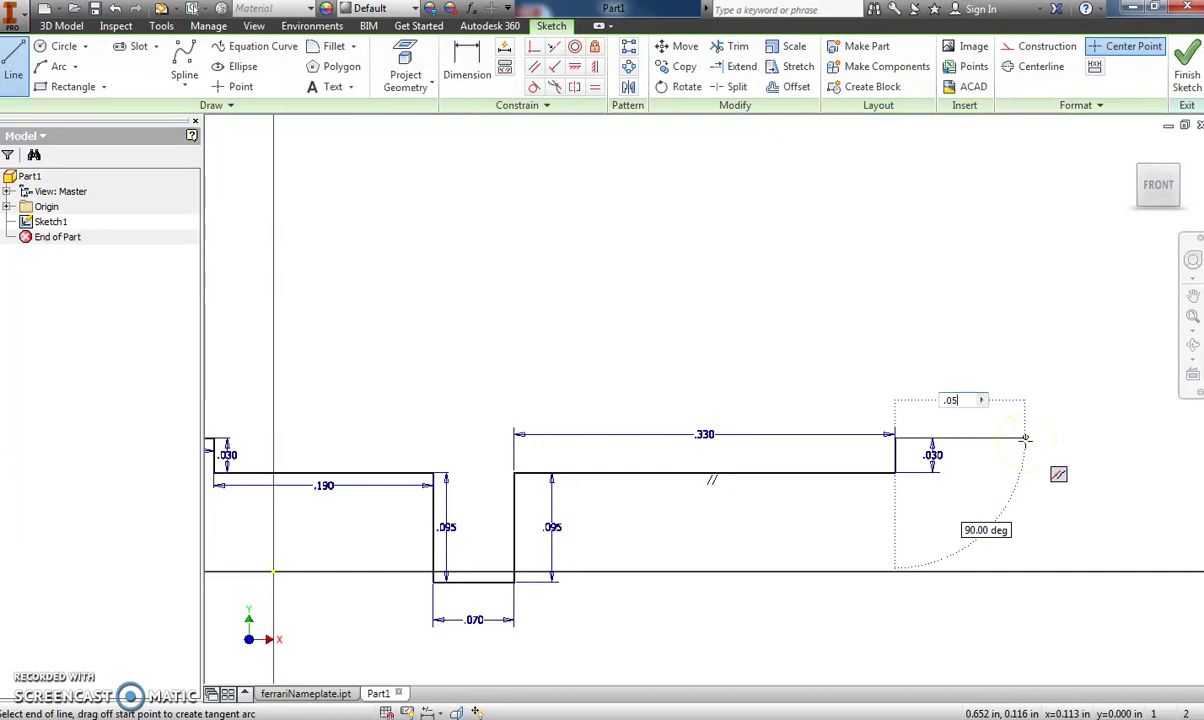
key("Return")
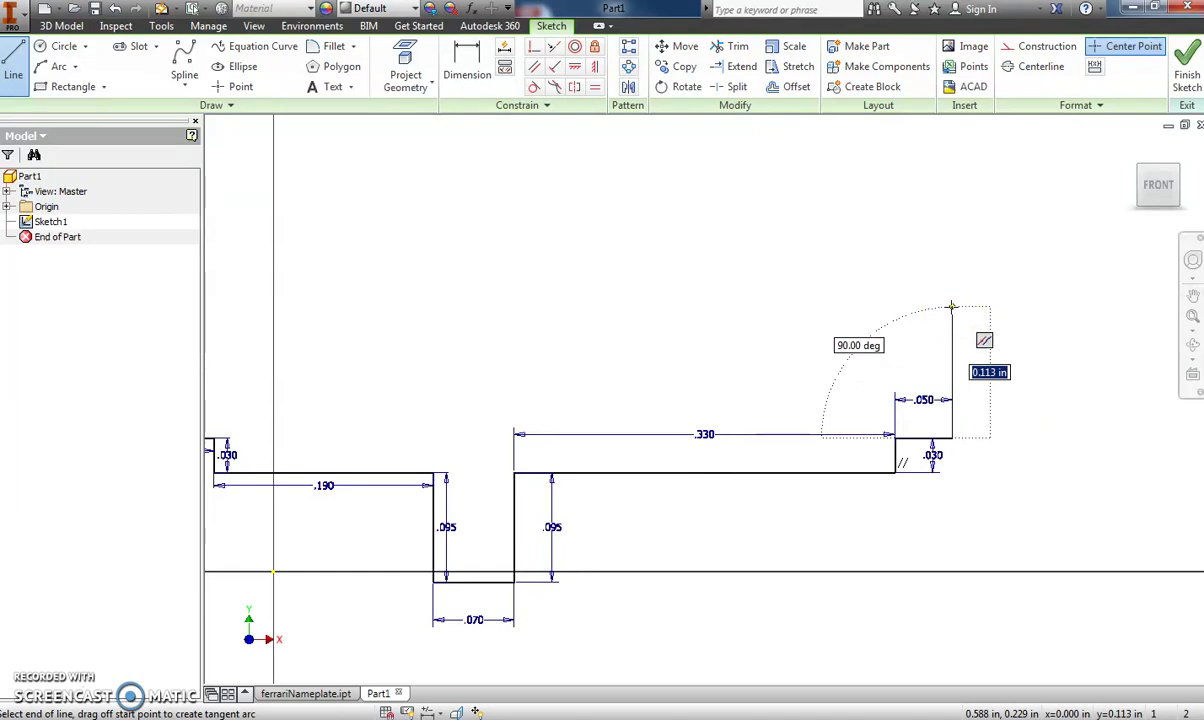
type(".")
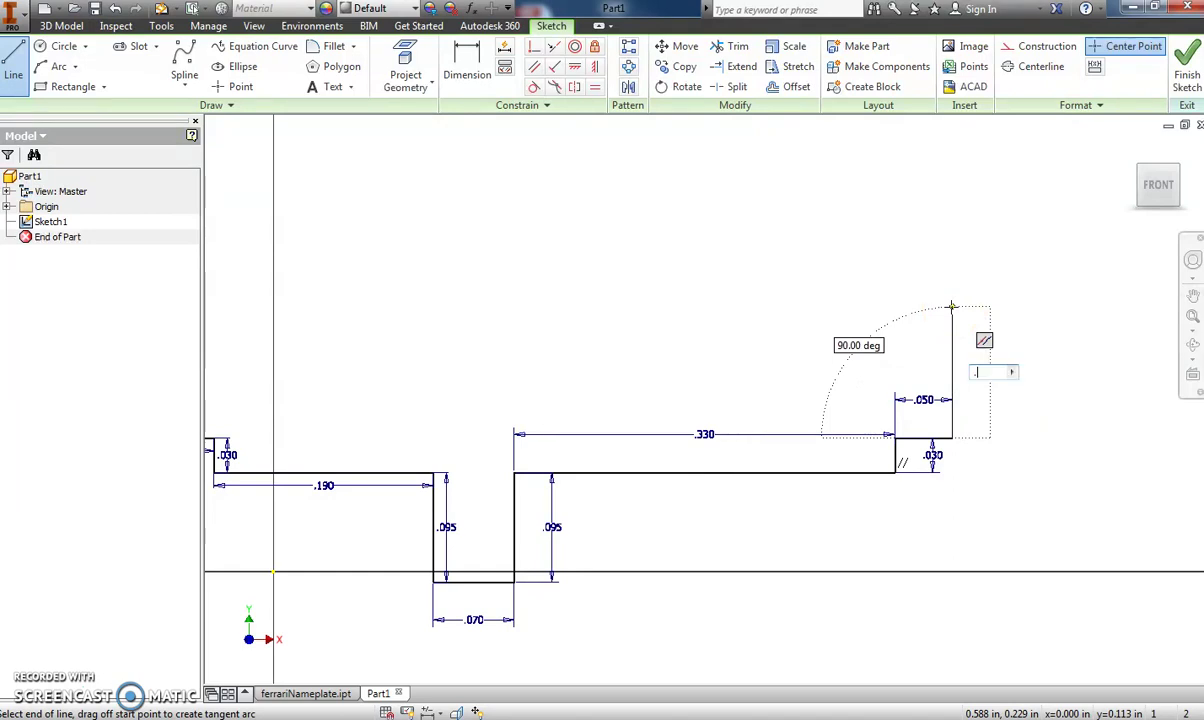
type("29/2")
type("25/2")
key("Return")
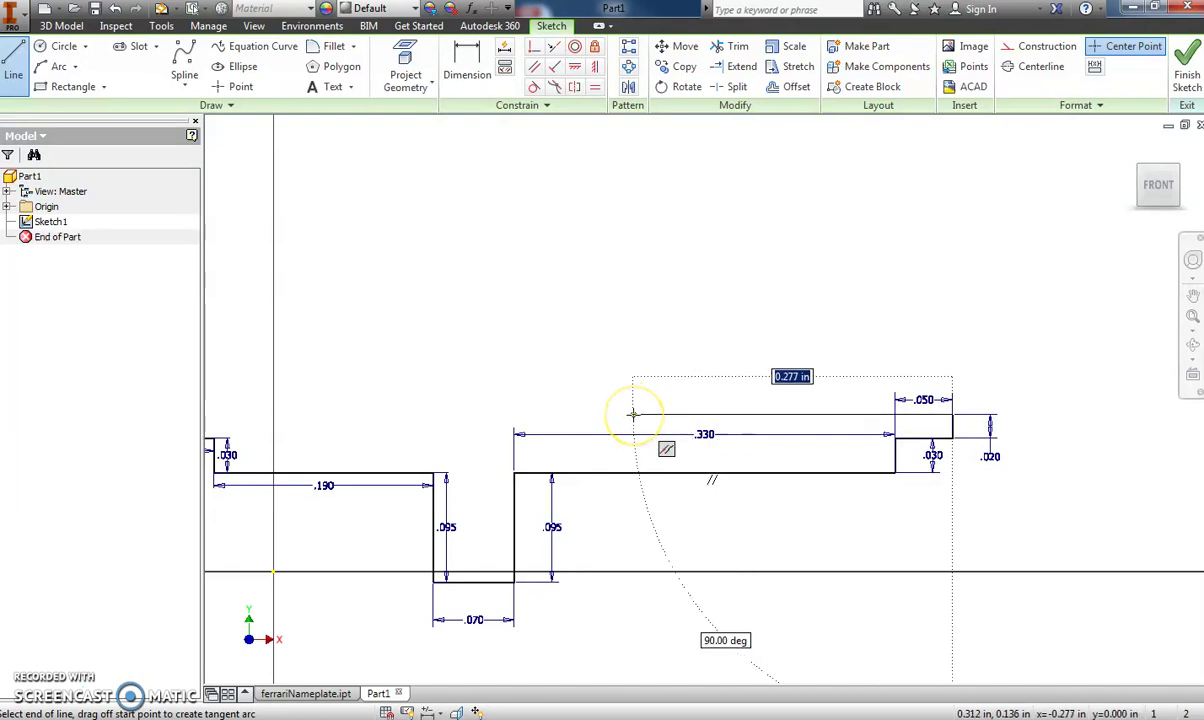
type(".88")
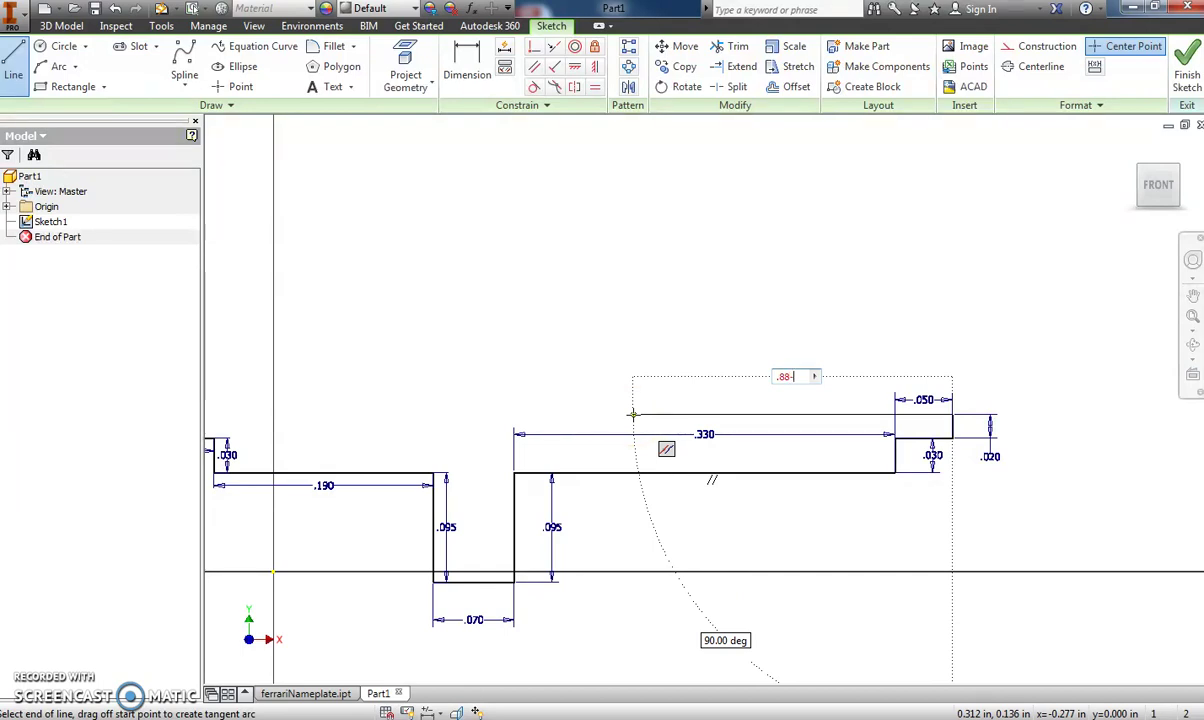
type("-.05")
key("BackSpace")
key("BackSpace")
key("BackSpace")
type(".25-")
type(".19-.0")
type("7")
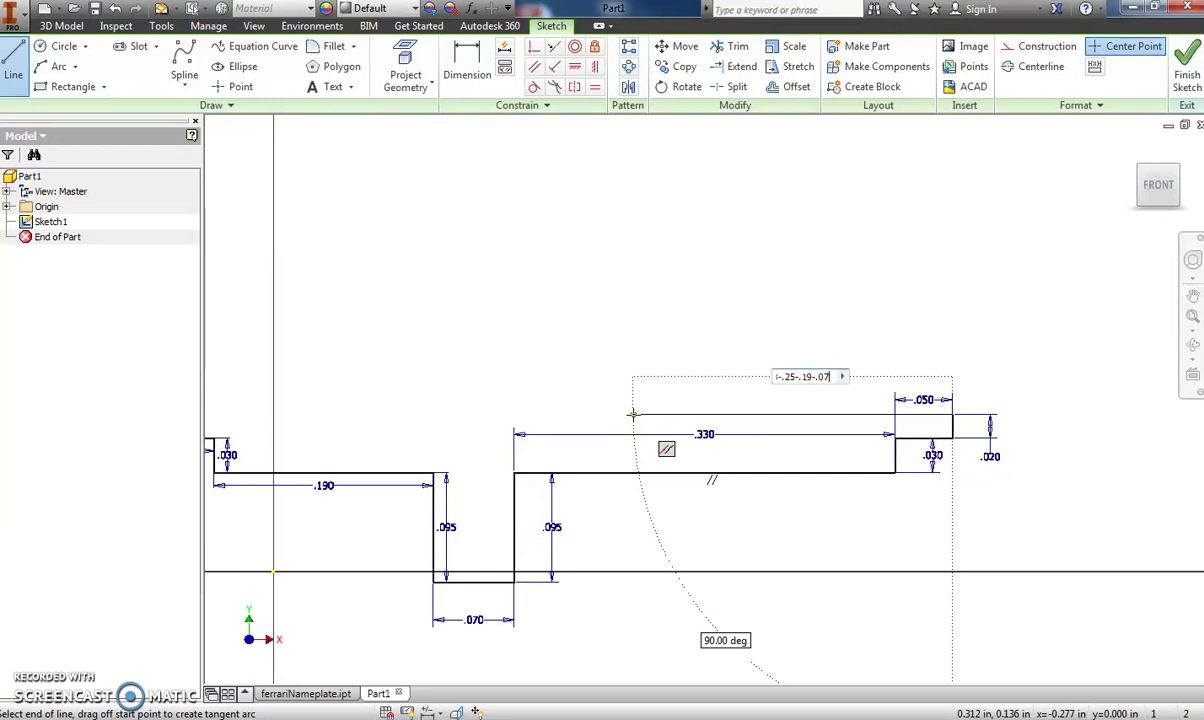
key("Return")
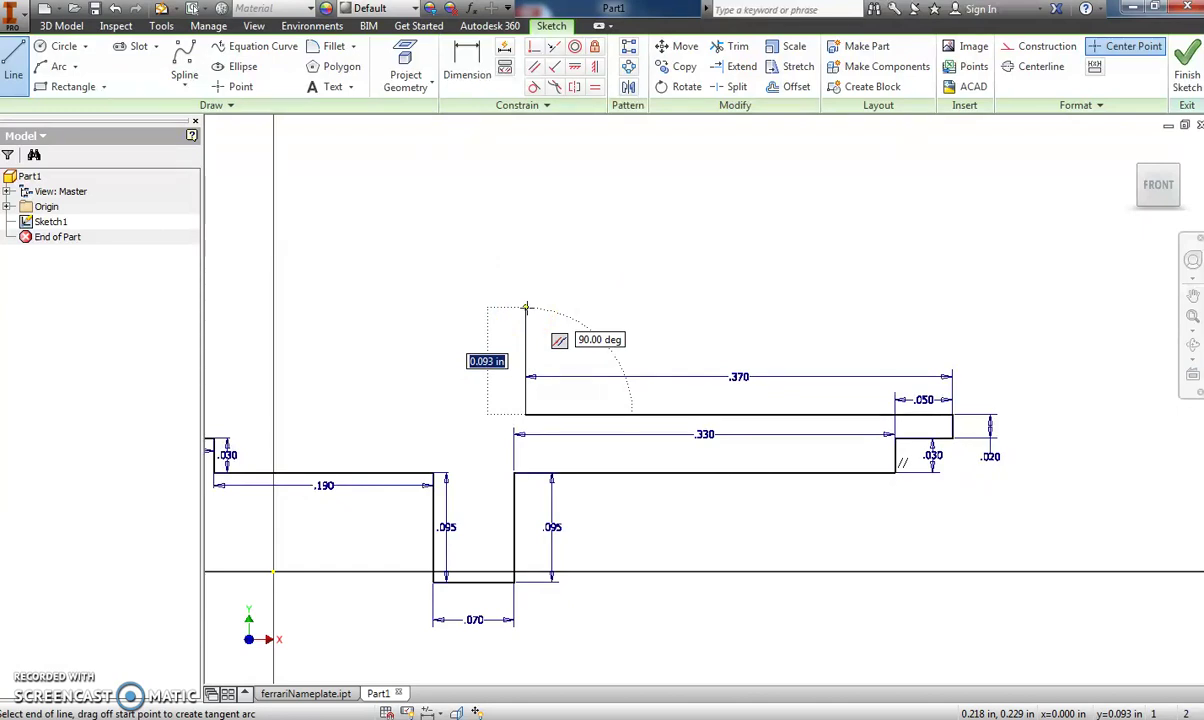
Step: Draw the collar: a .055 rise, a .070 top edge and a .050 drop
type(".4")
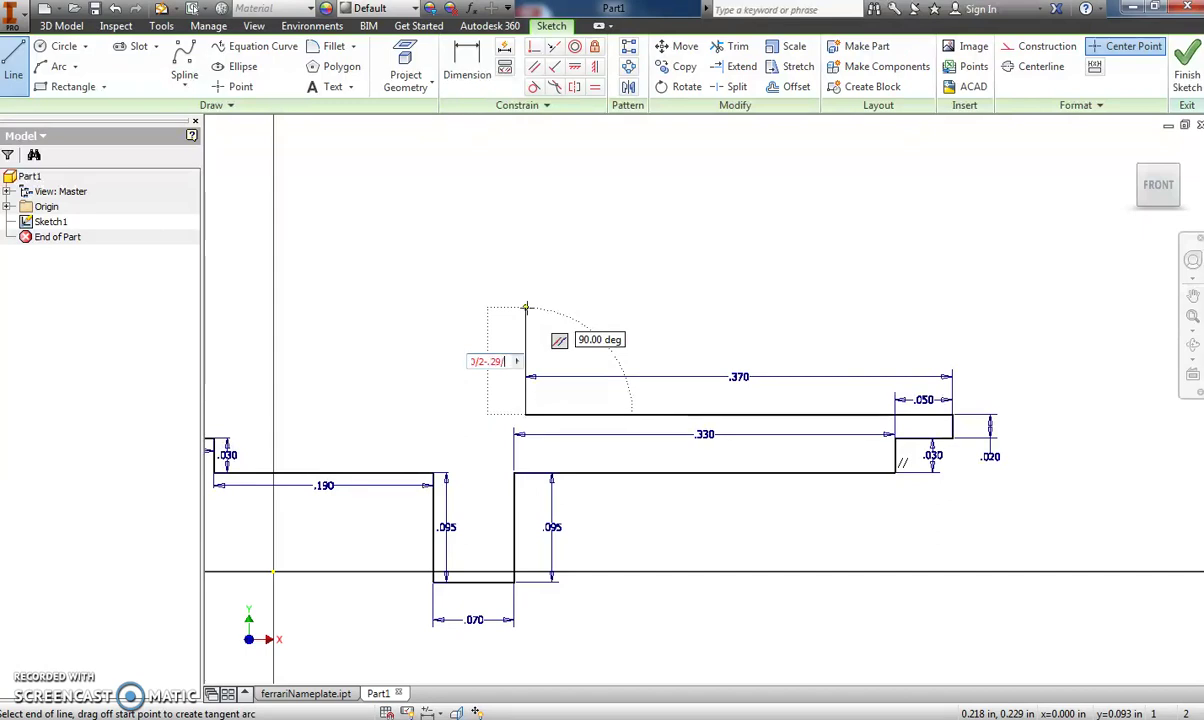
key("Return")
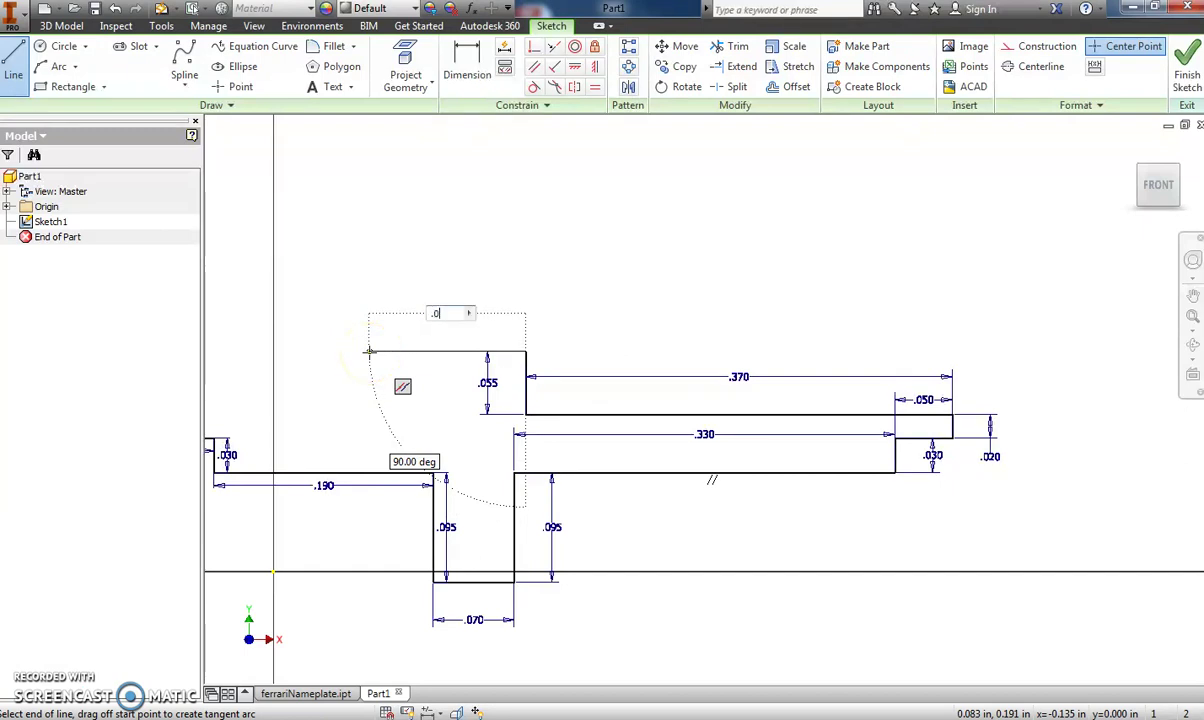
type("0.070")
key("Return")
type(".4")
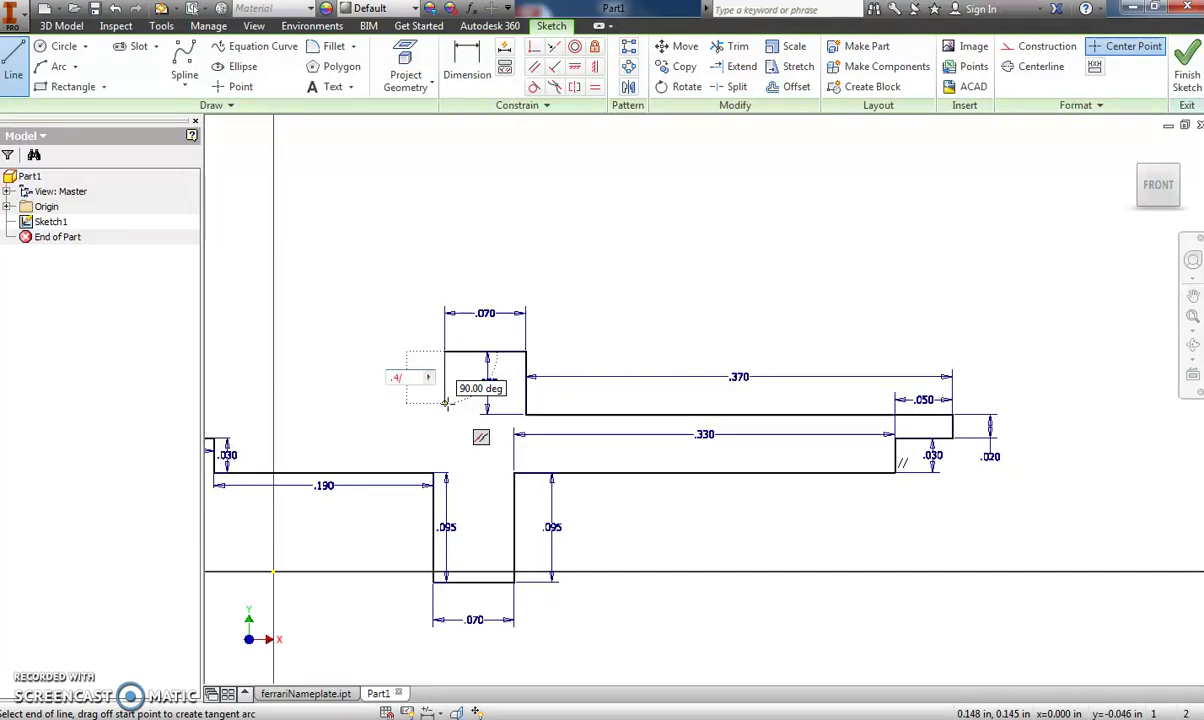
type("2-")
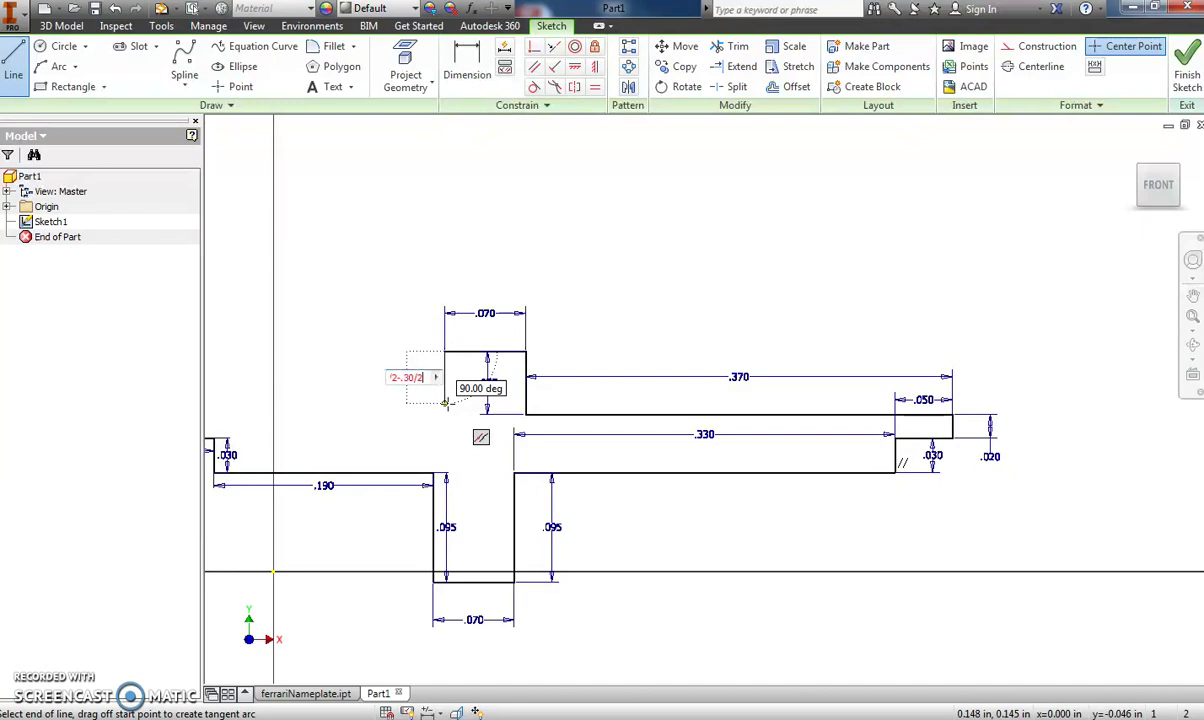
key("Return")
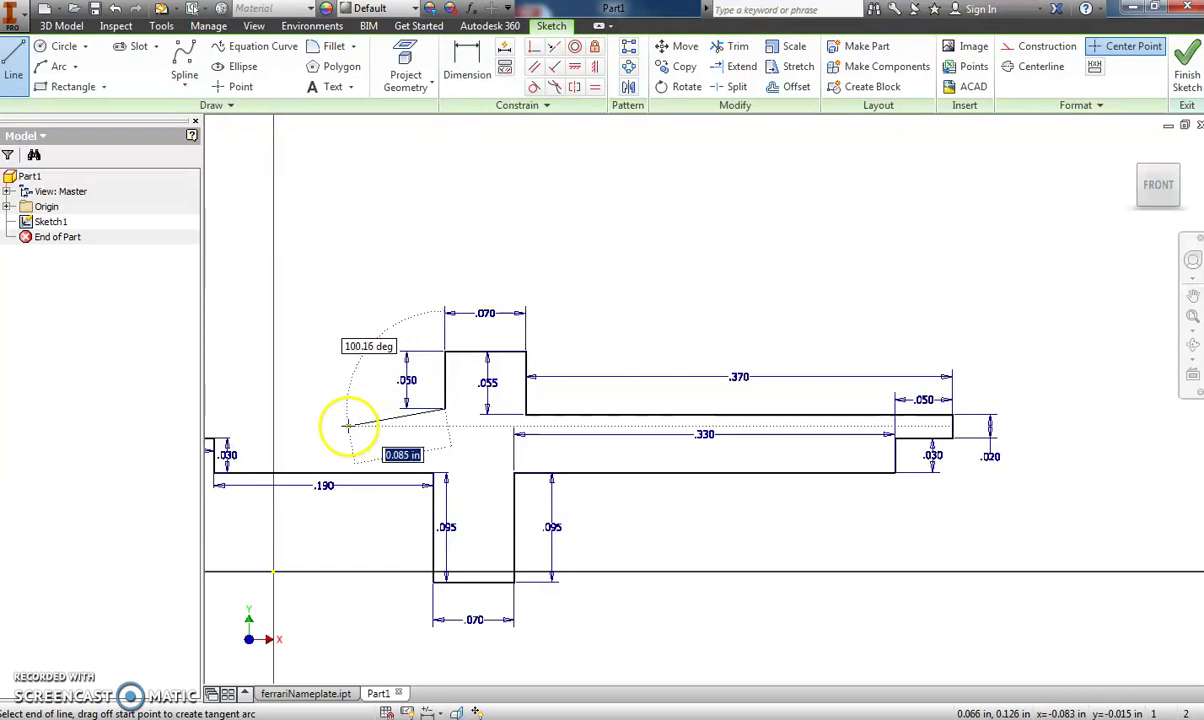
Step: Close the outline with a line back to the profile's left end and finish the sketch
scroll(300, 440, "down", 3)
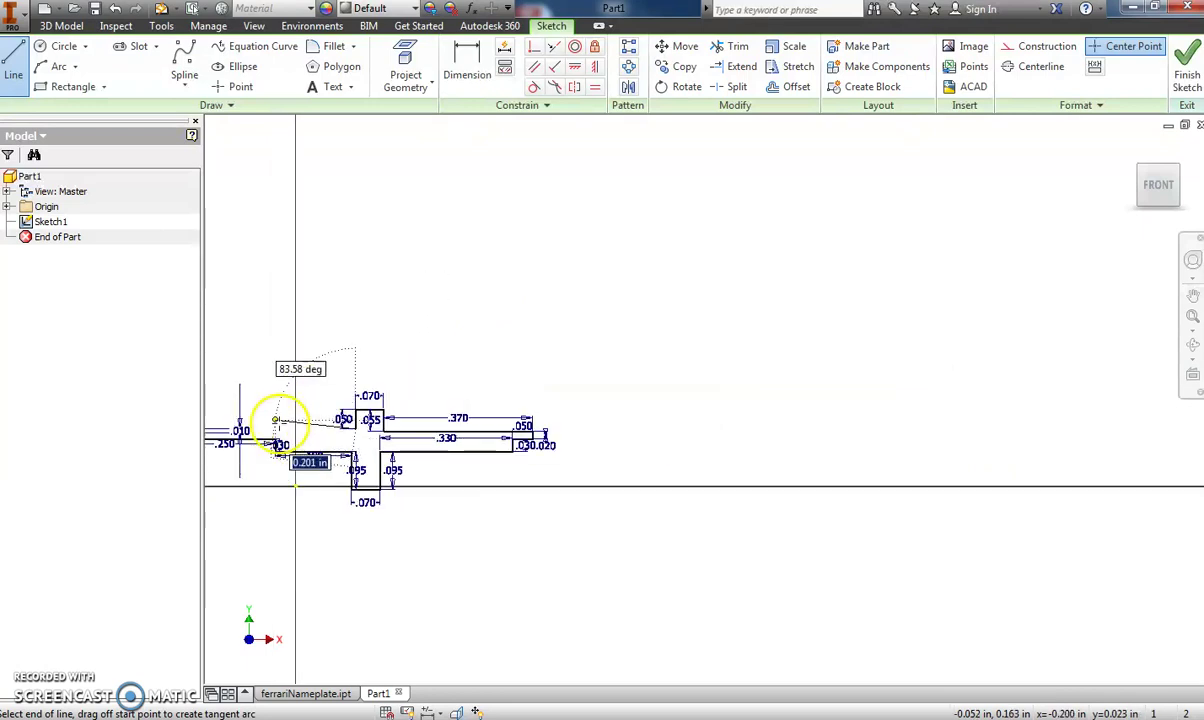
scroll(265, 428, "up", 2)
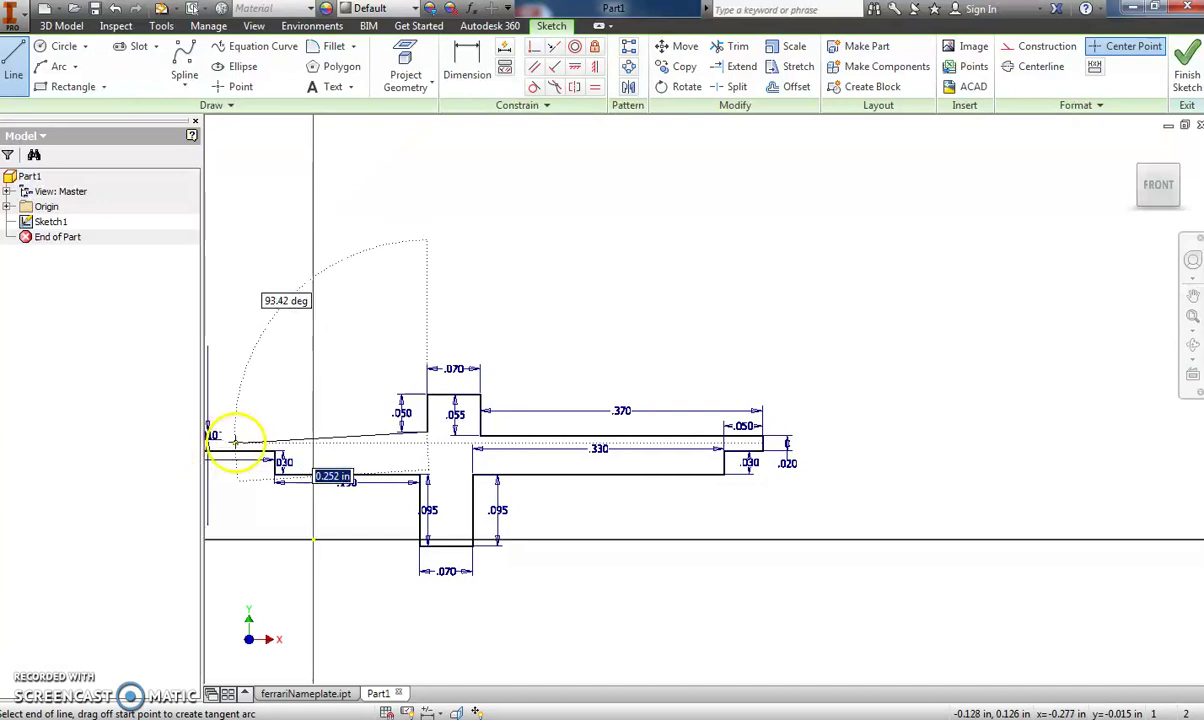
left_click(1192, 296)
left_click_drag(500, 375, 904, 363)
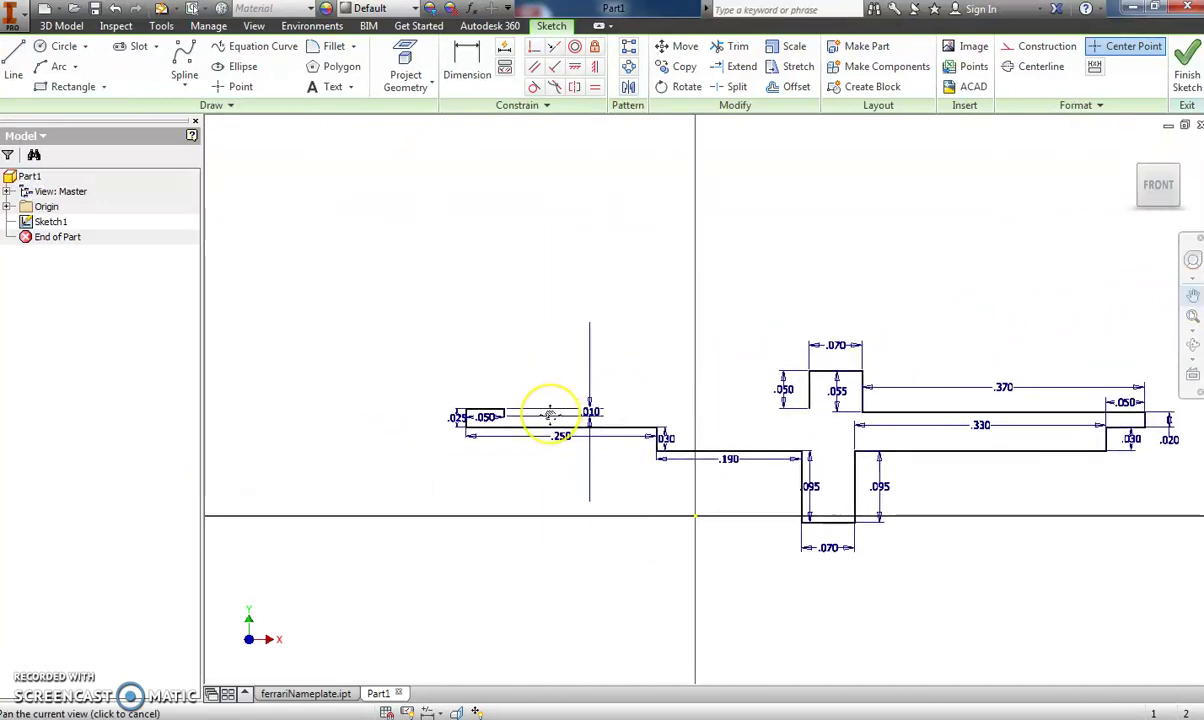
key("Escape")
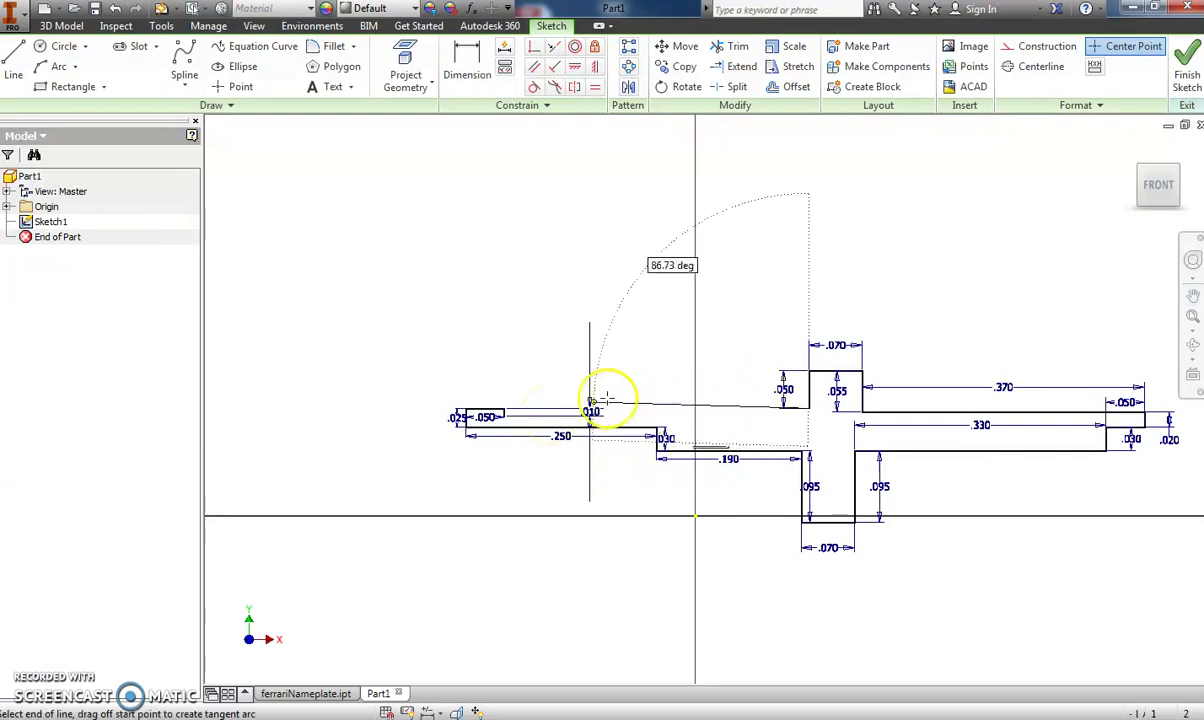
scroll(503, 414, "up", 2)
scroll(503, 414, "up", 2)
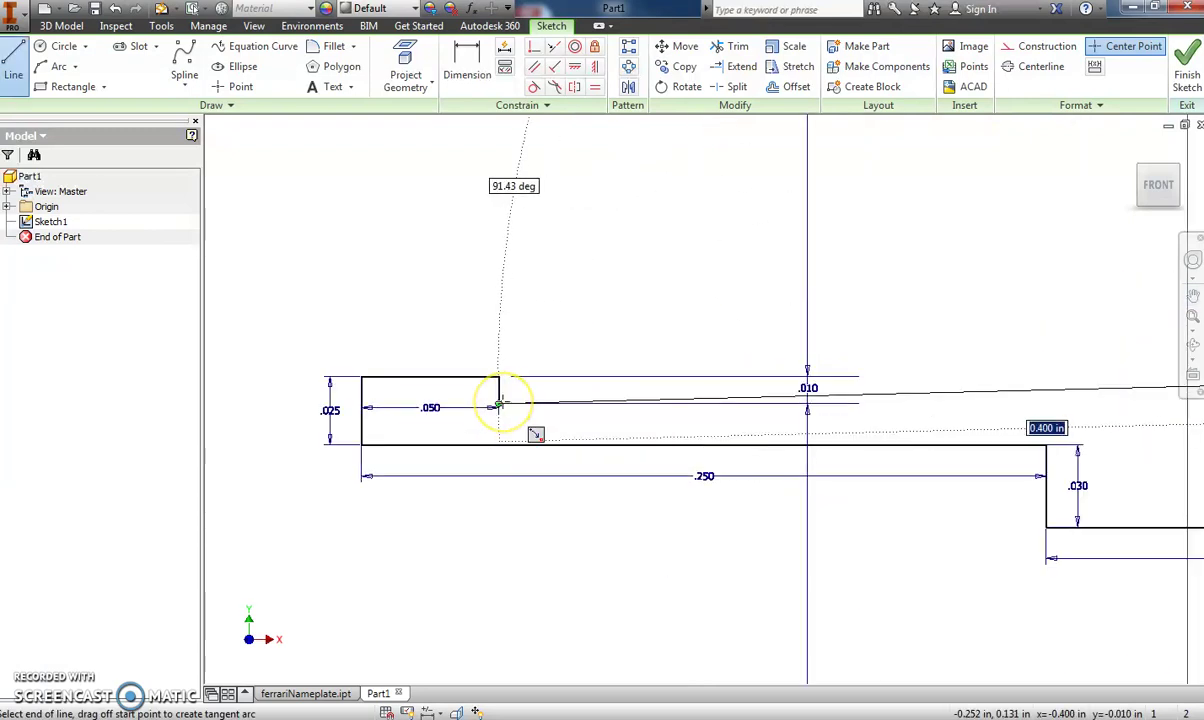
key("Escape")
scroll(580, 403, "down", 5)
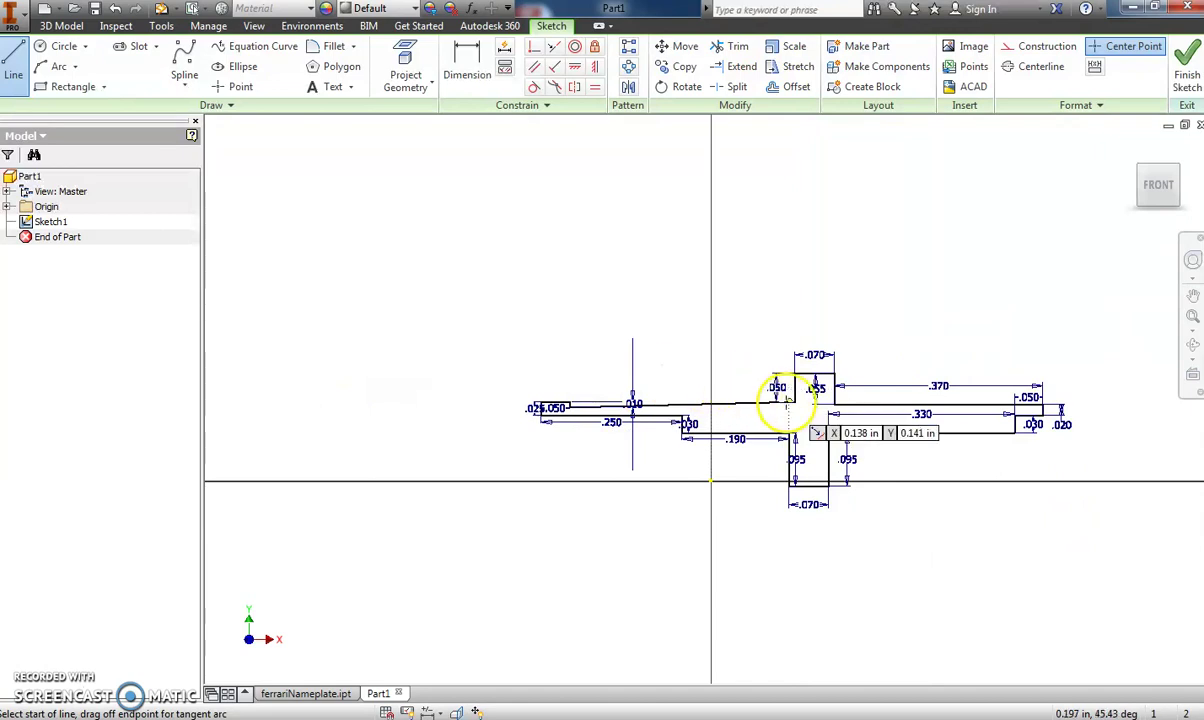
left_click(1190, 76)
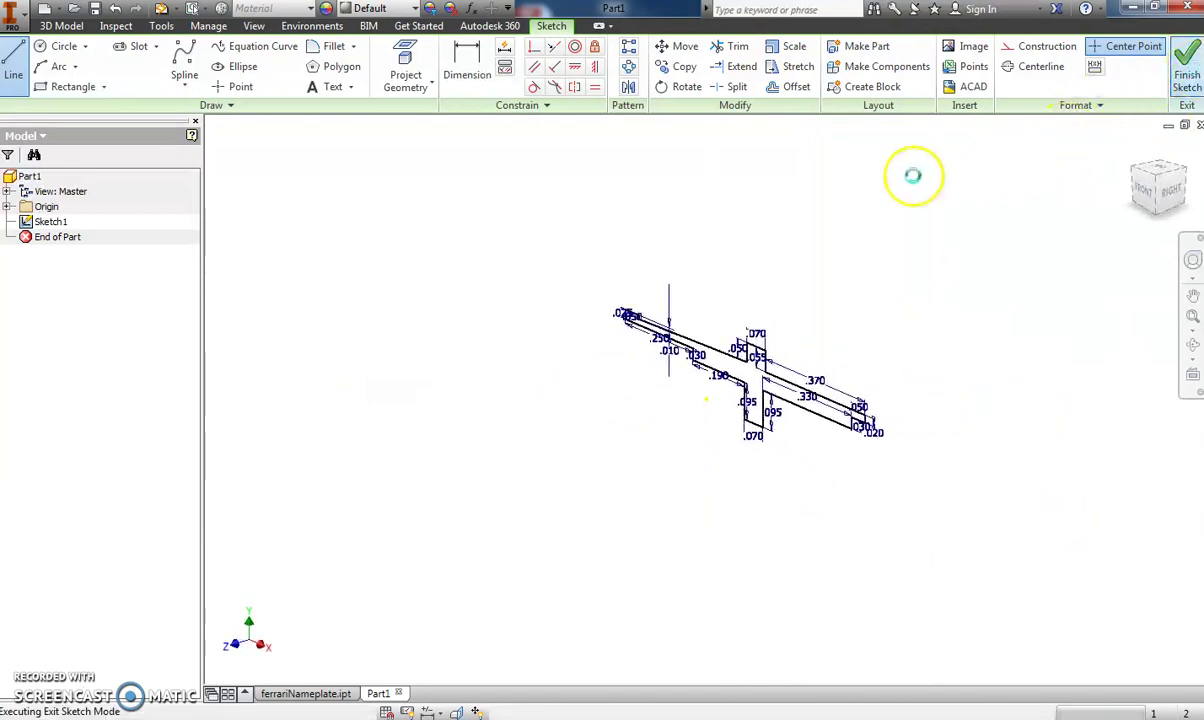
Step: Revolve the profile about the centre line into the hollow stepped pin, Revolution1
left_click(176, 56)
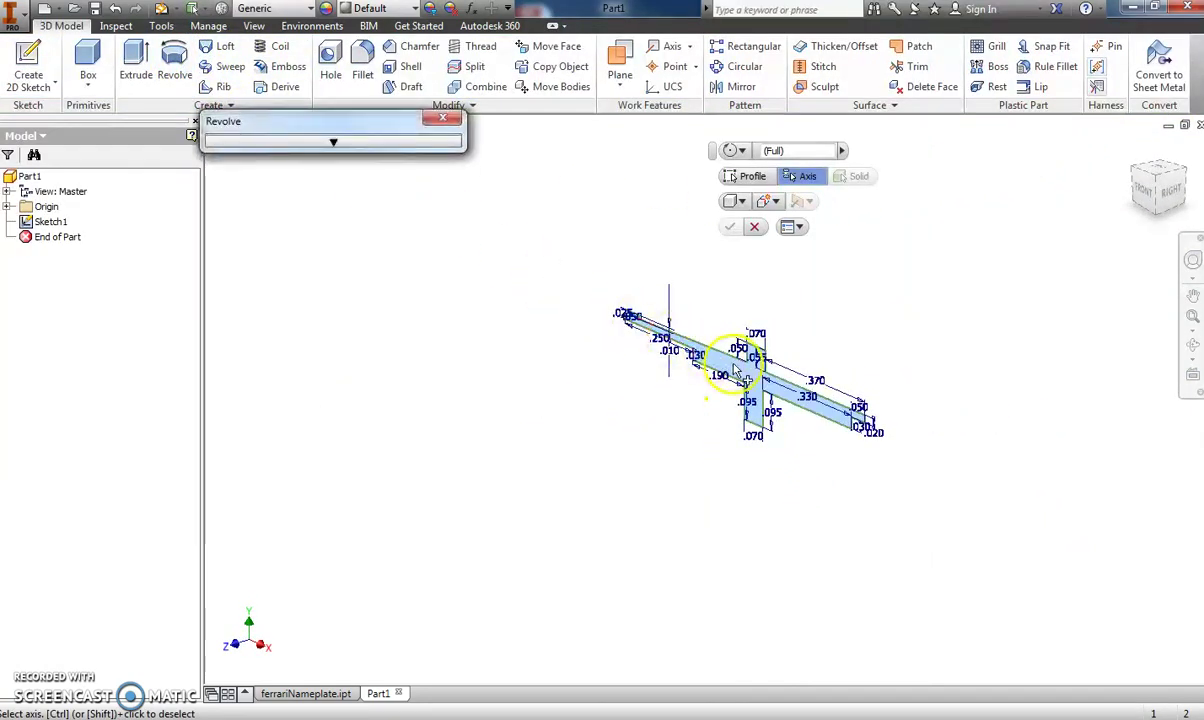
left_click(742, 408)
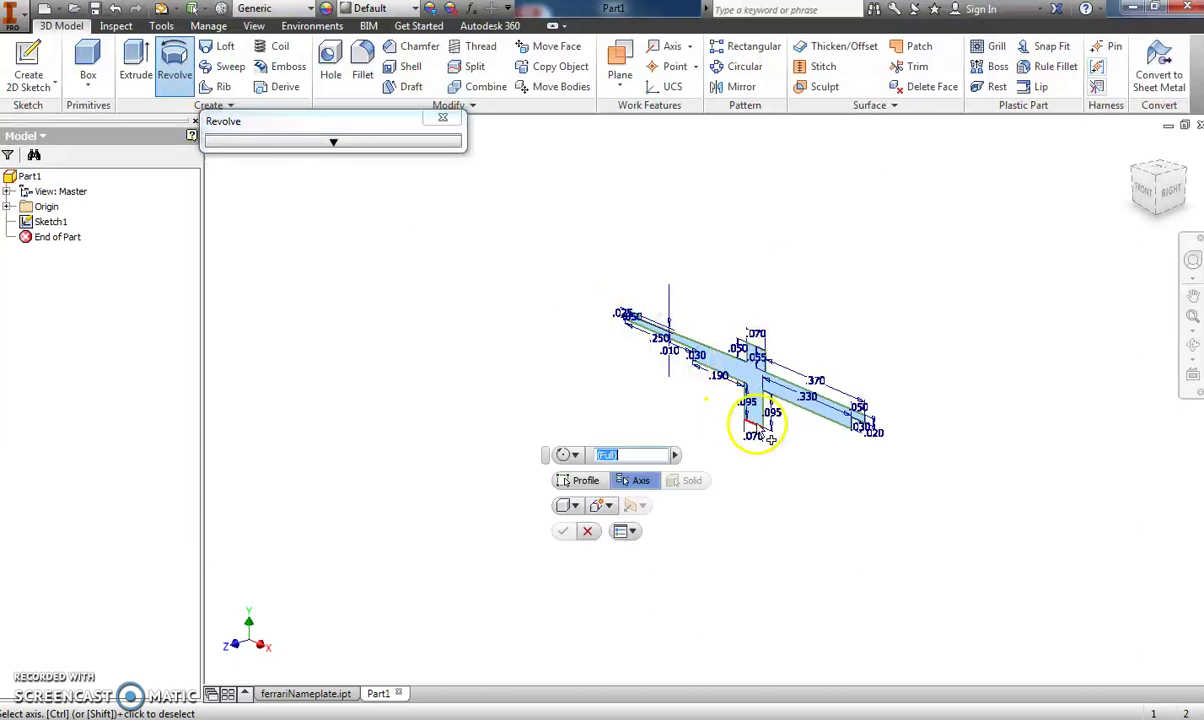
left_click(563, 531)
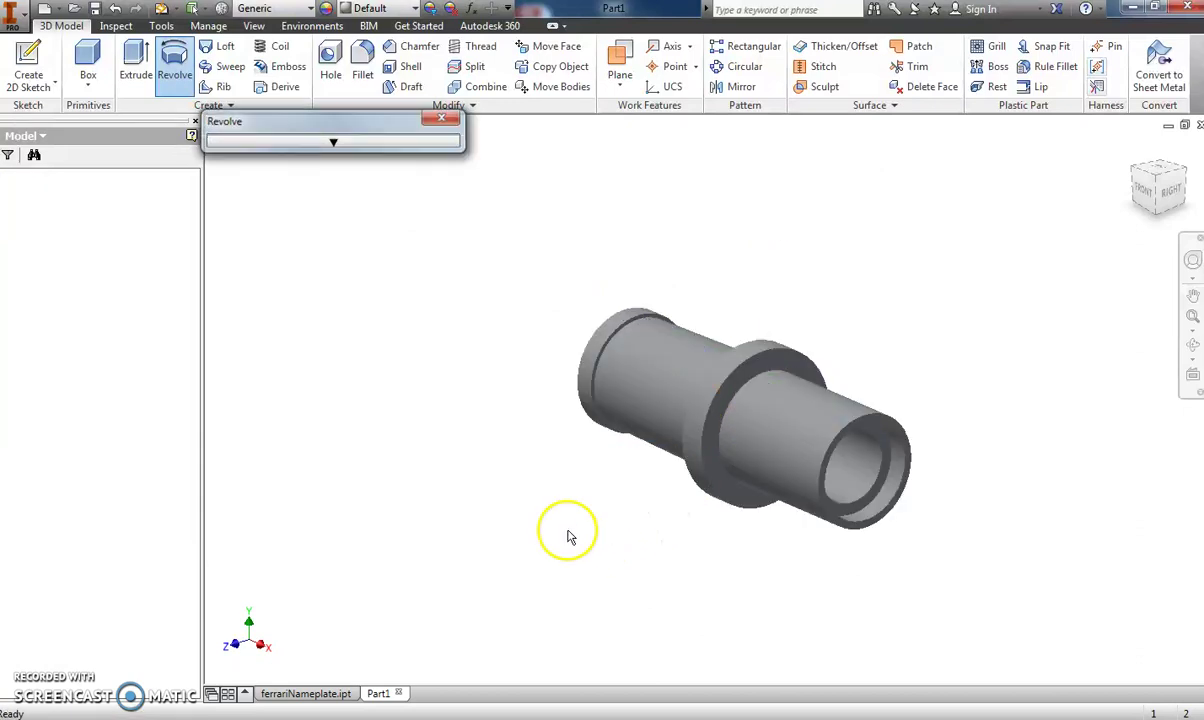
Step: Turn the model and start a new 2D sketch on the pin's small end face
left_click(1138, 168)
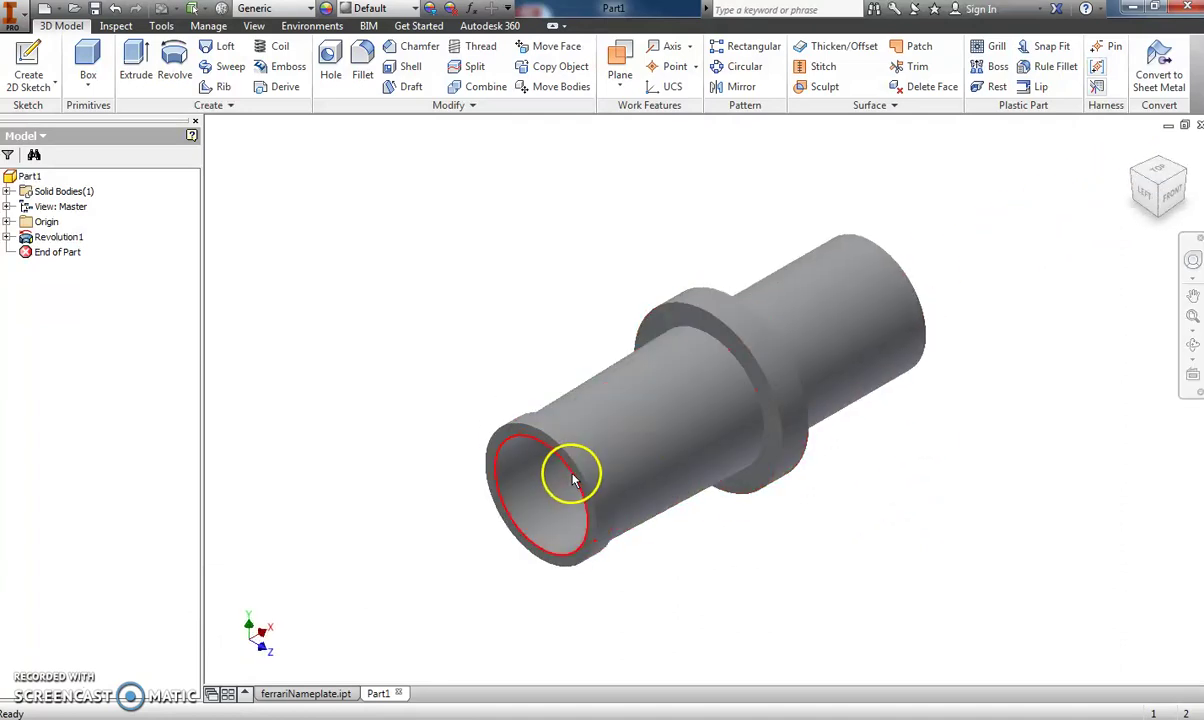
left_click(30, 64)
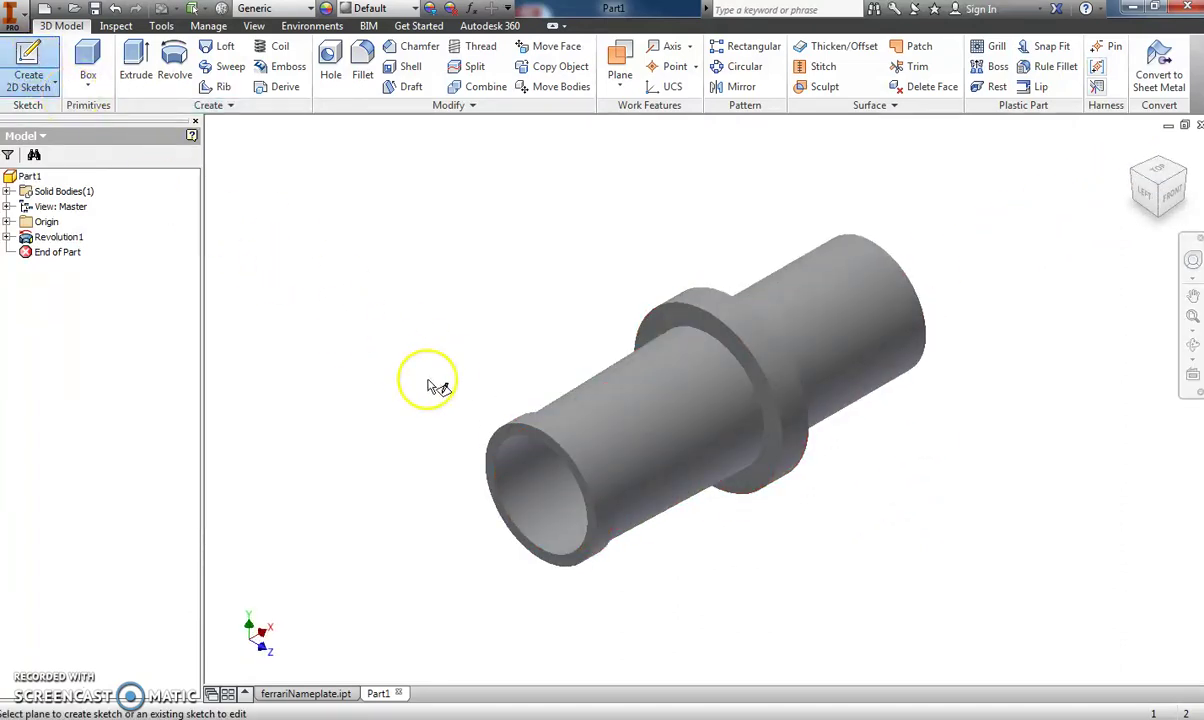
left_click(556, 447)
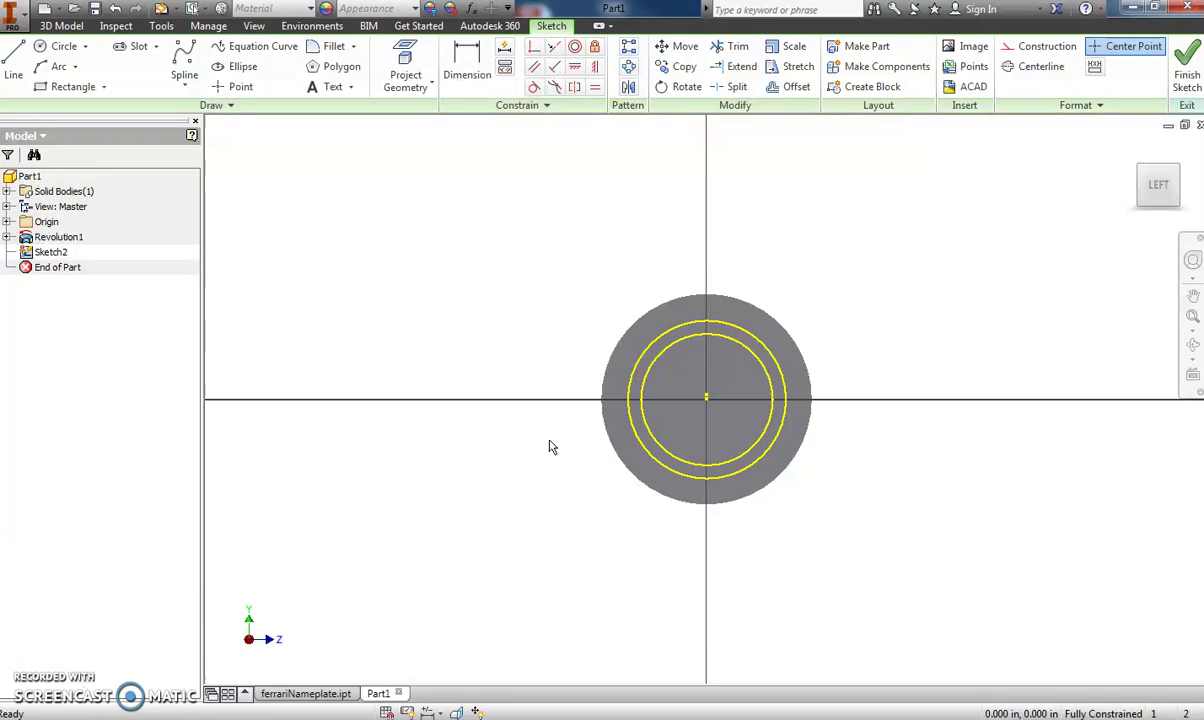
Step: Sketch a .04-wide center rectangle at the origin spanning the end face, and finish the sketch
left_click(105, 87)
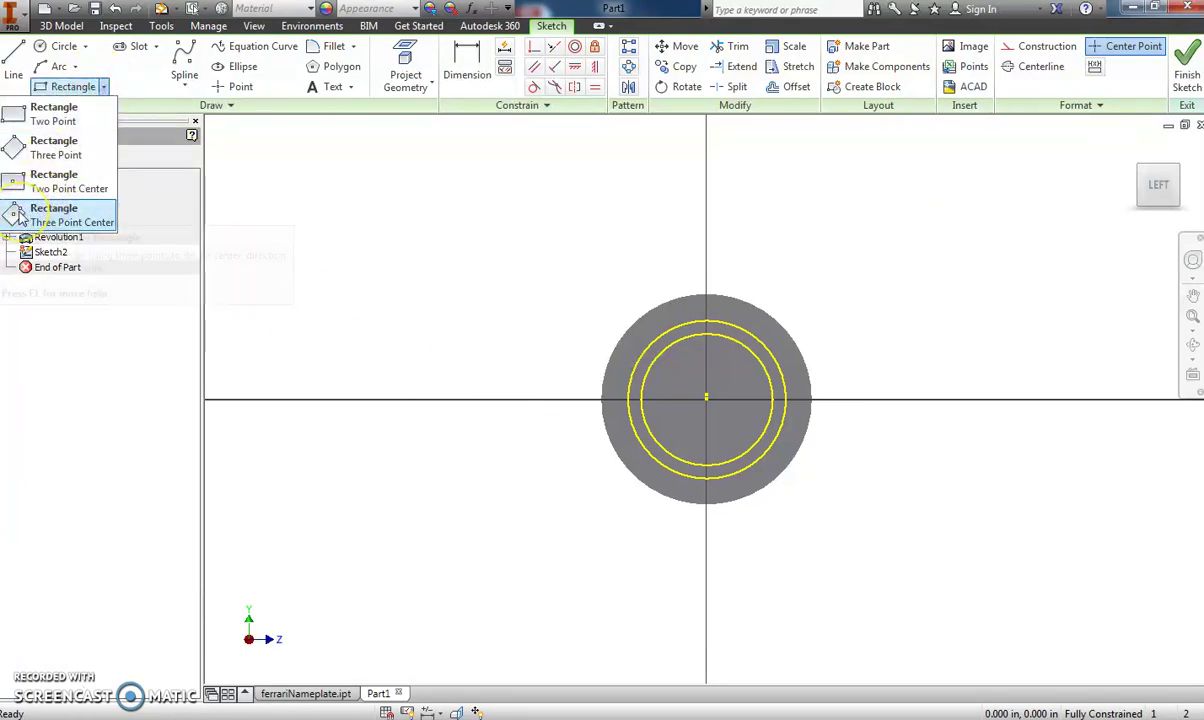
left_click(16, 182)
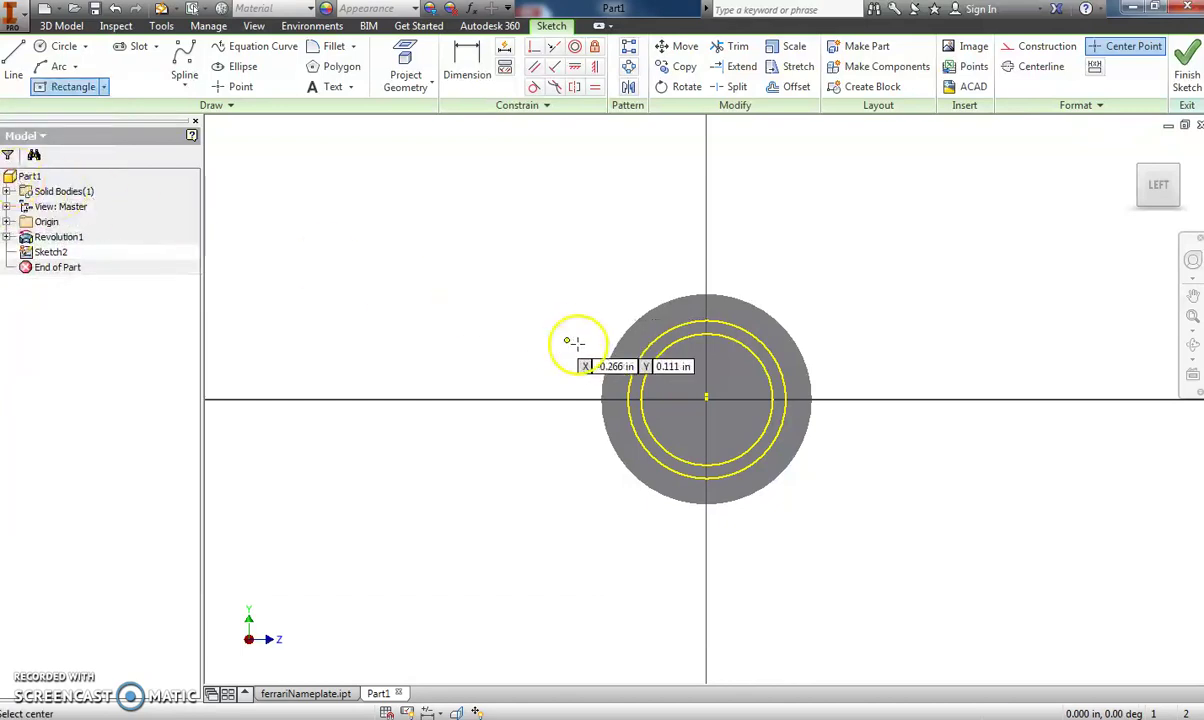
scroll(714, 376, "up", 5)
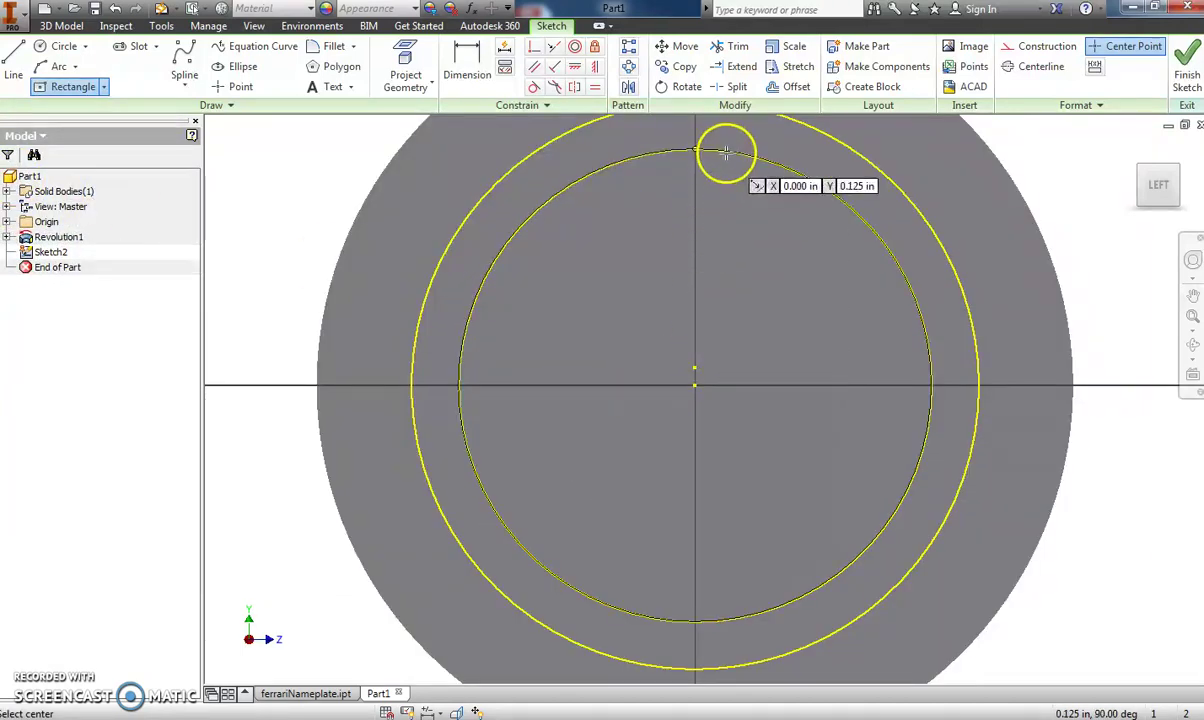
left_click(696, 387)
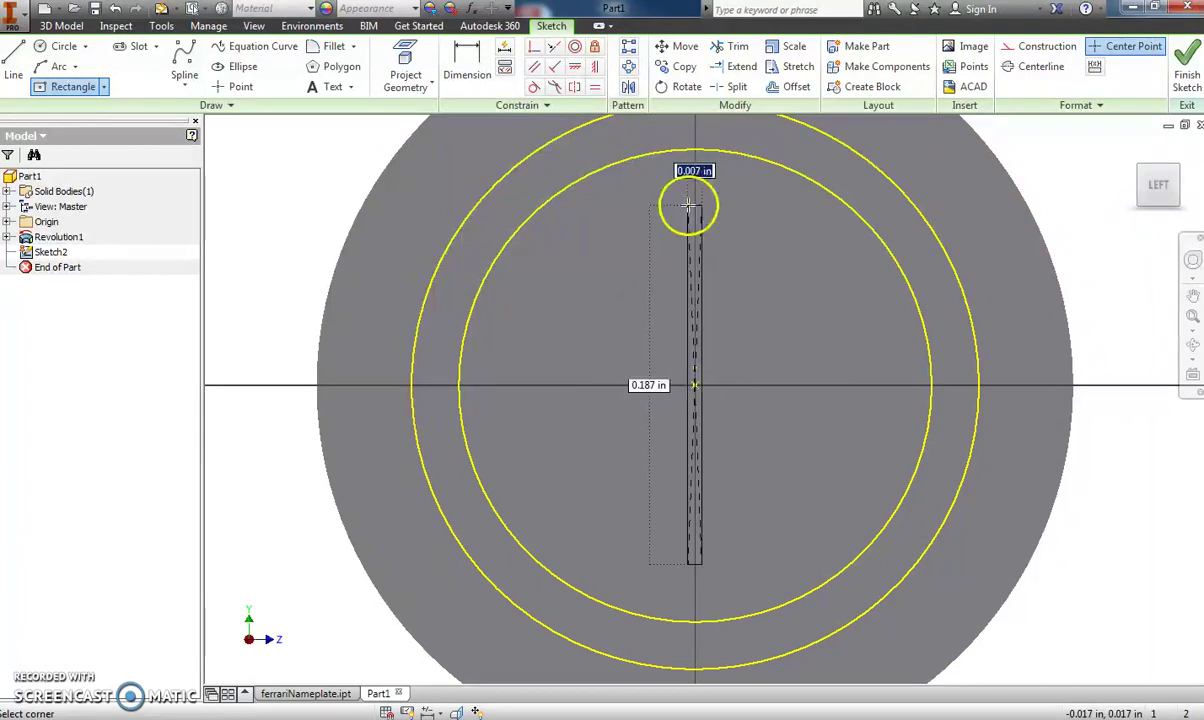
scroll(688, 205, "down", 5)
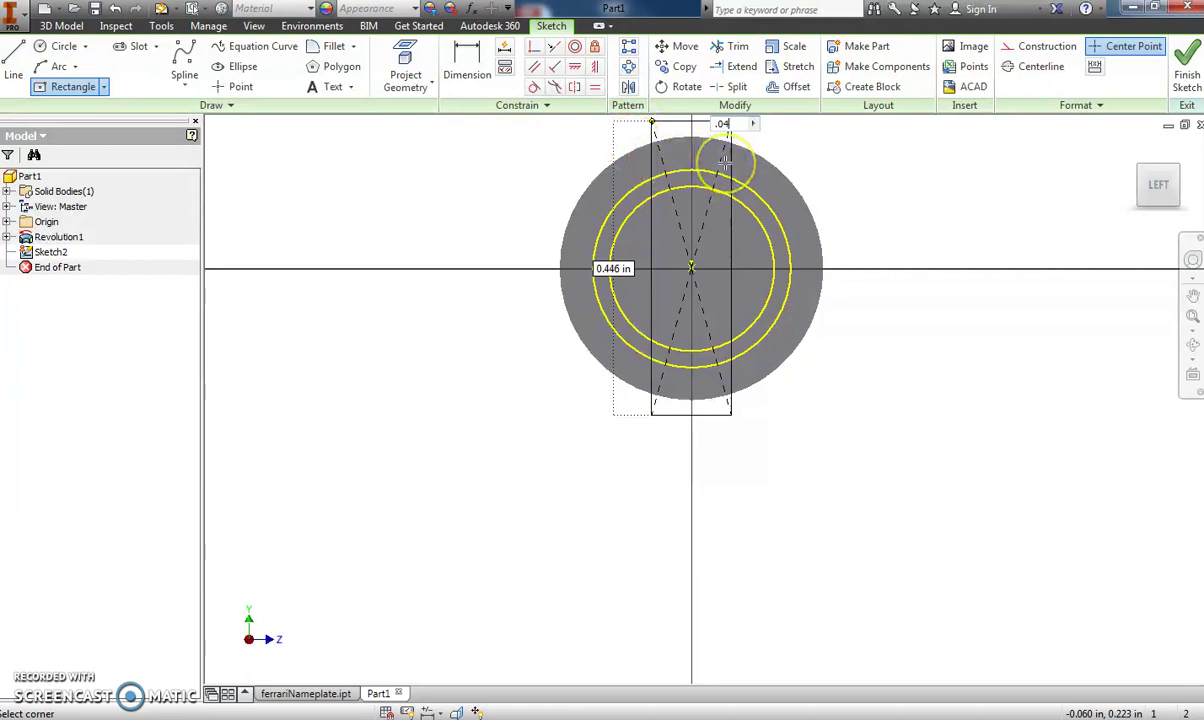
key("Return")
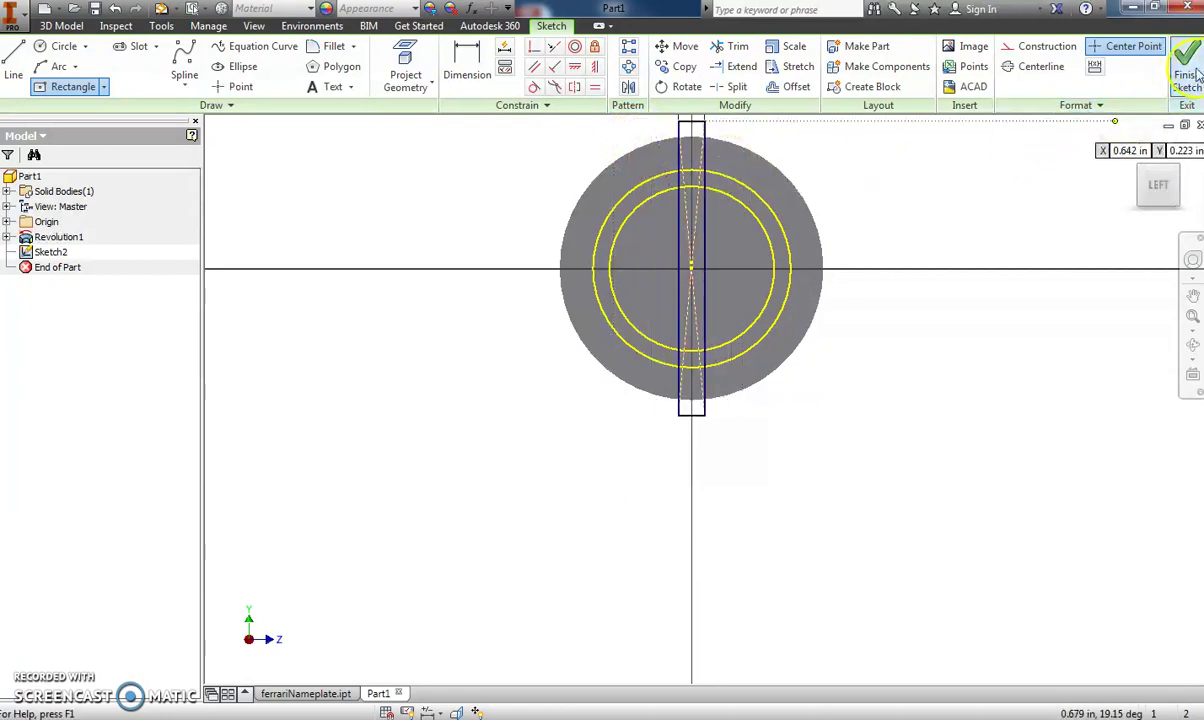
left_click(1190, 72)
Step: Extrude-cut the narrow rectangle .2 deep into the pin's end, creating Extrusion1
left_click(138, 66)
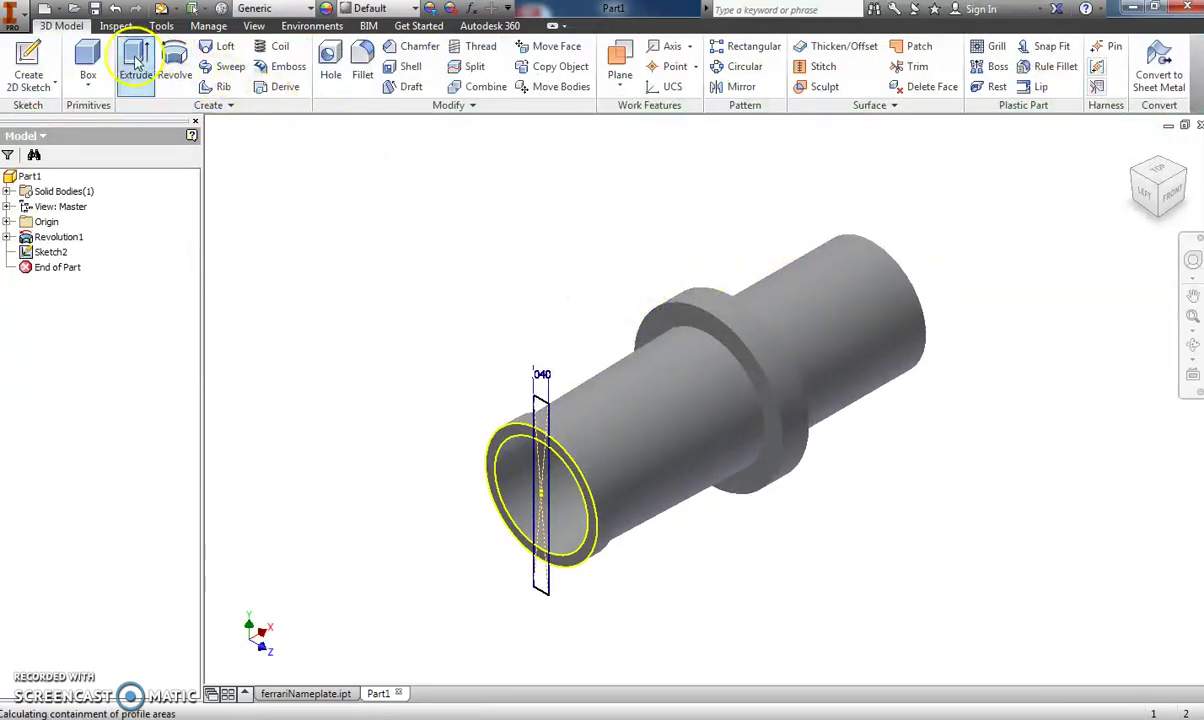
left_click(541, 445)
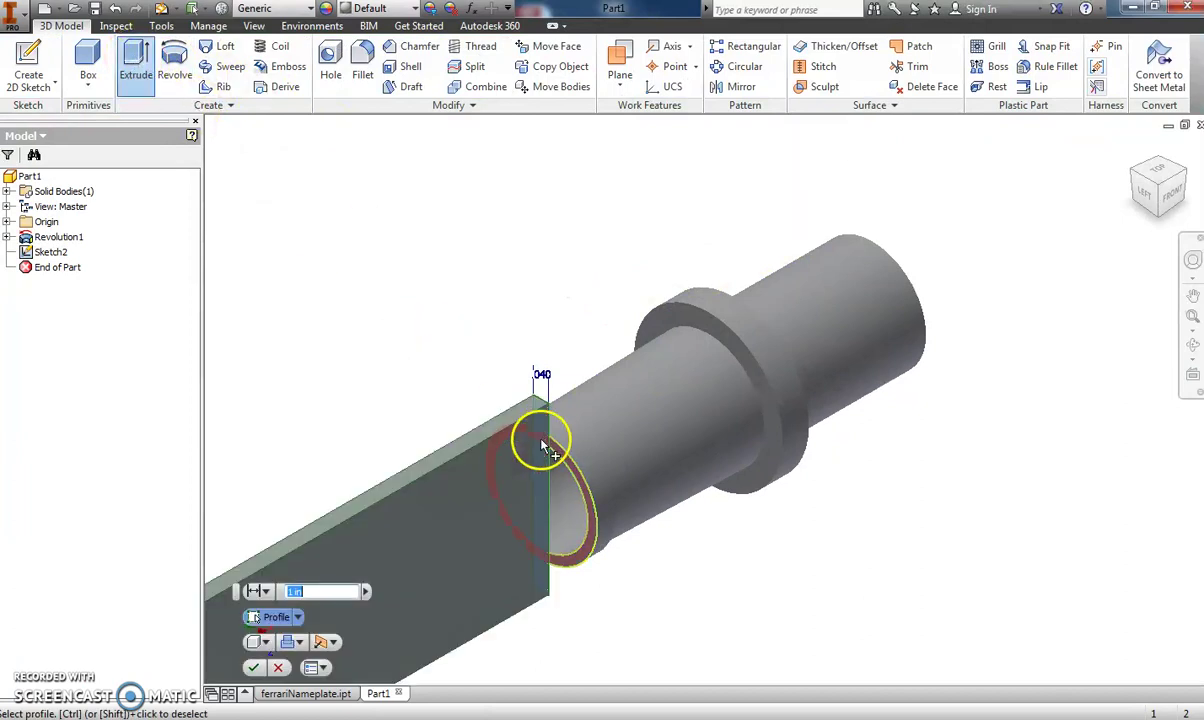
left_click(300, 645)
left_click(295, 682)
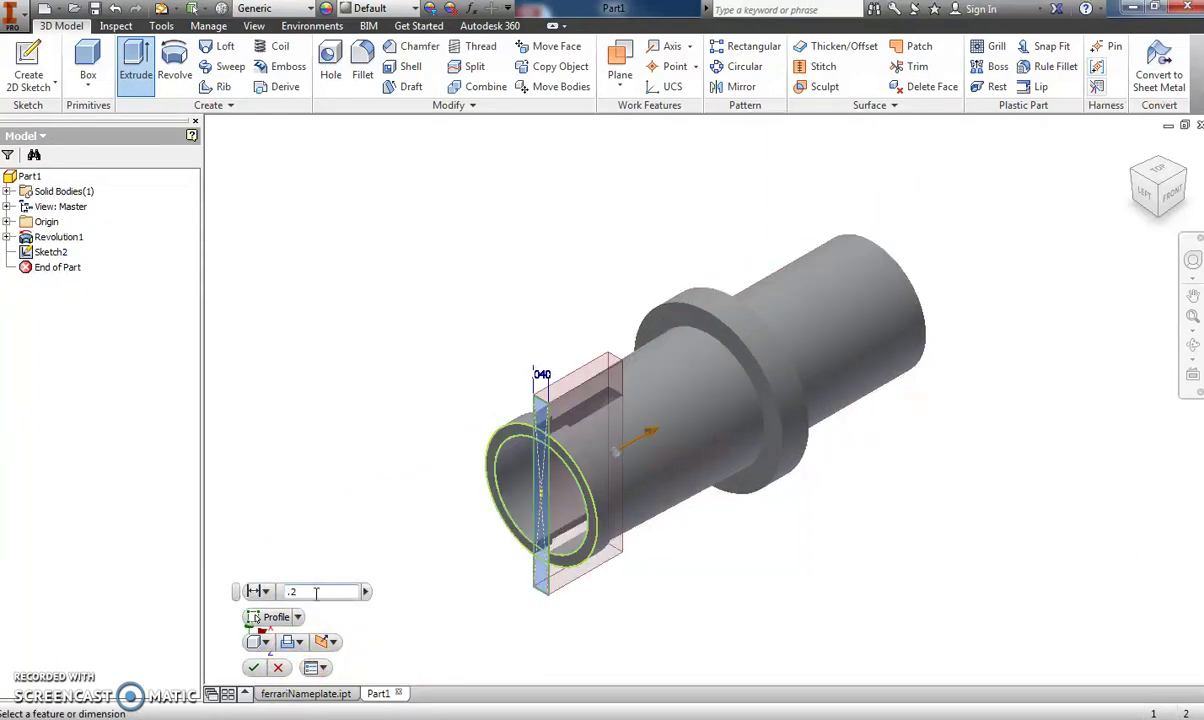
key("Return")
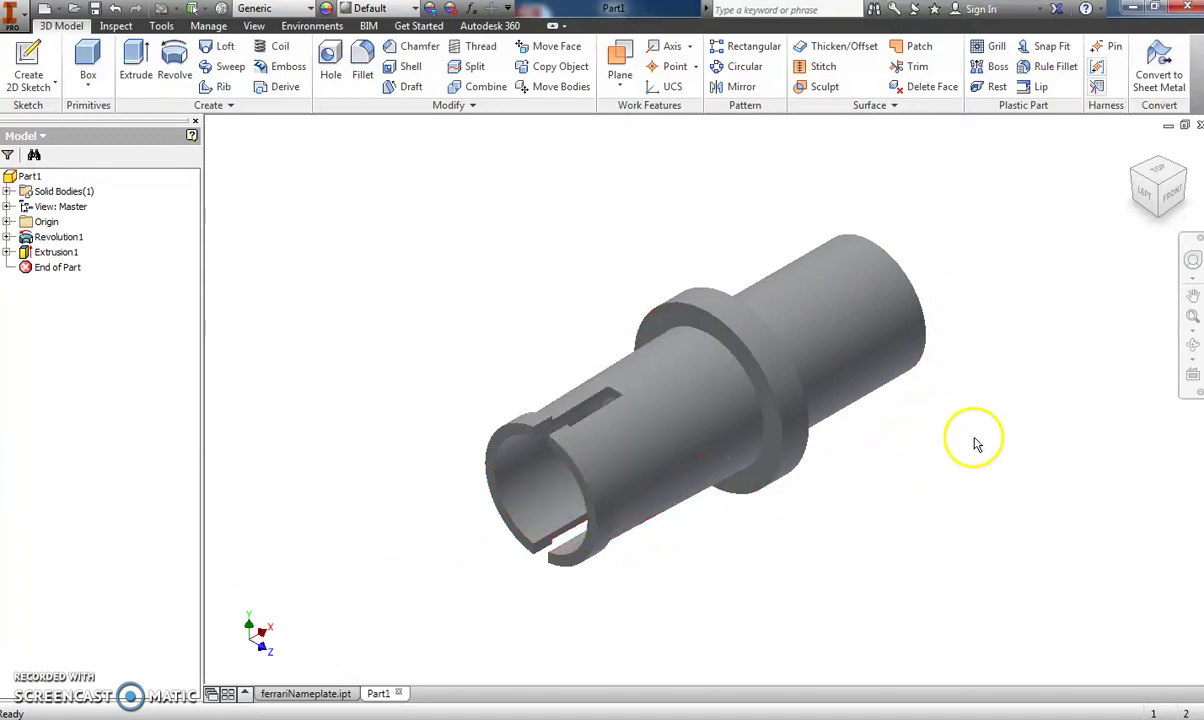
mouse_move(1160, 190)
left_mouse_down()
mouse_move(1143, 172)
mouse_move(1182, 201)
left_mouse_up()
mouse_move(253, 187)
middle_mouse_down("shift")
mouse_move(312, 148)
mouse_move(210, 148)
mouse_move(1016, 129)
mouse_move(753, 683)
mouse_move(435, 634)
mouse_move(403, 153)
mouse_move(382, 223)
mouse_move(374, 188)
middle_mouse_up("shift")
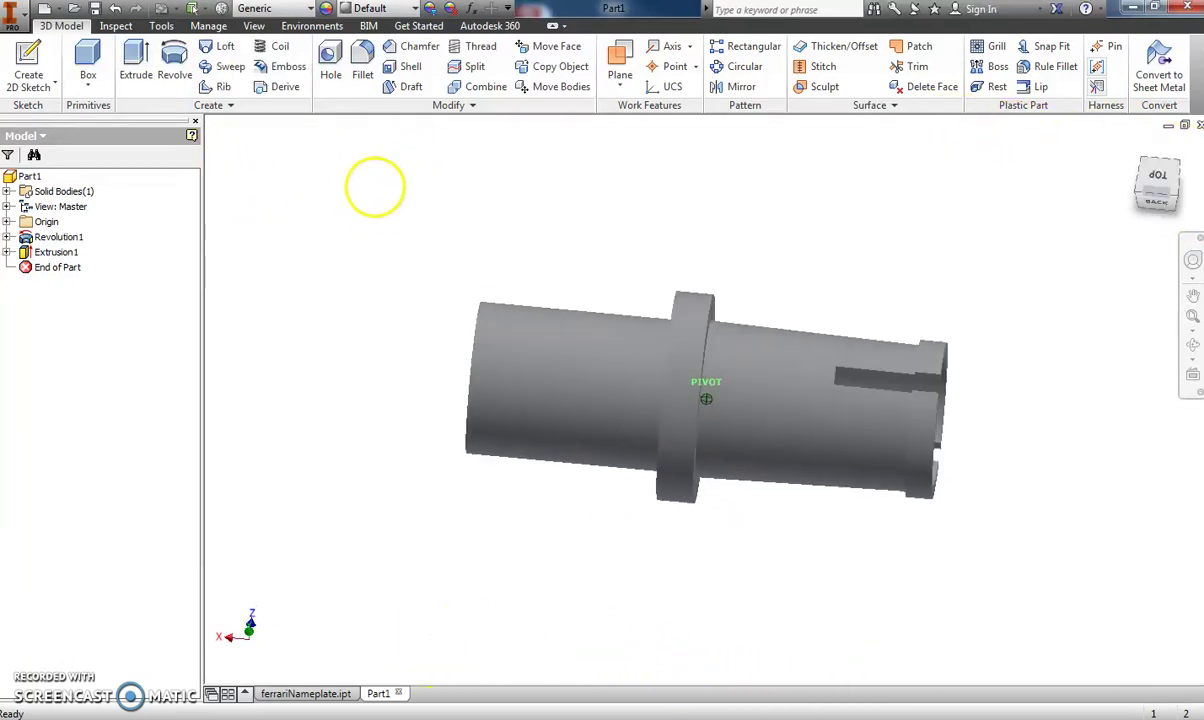